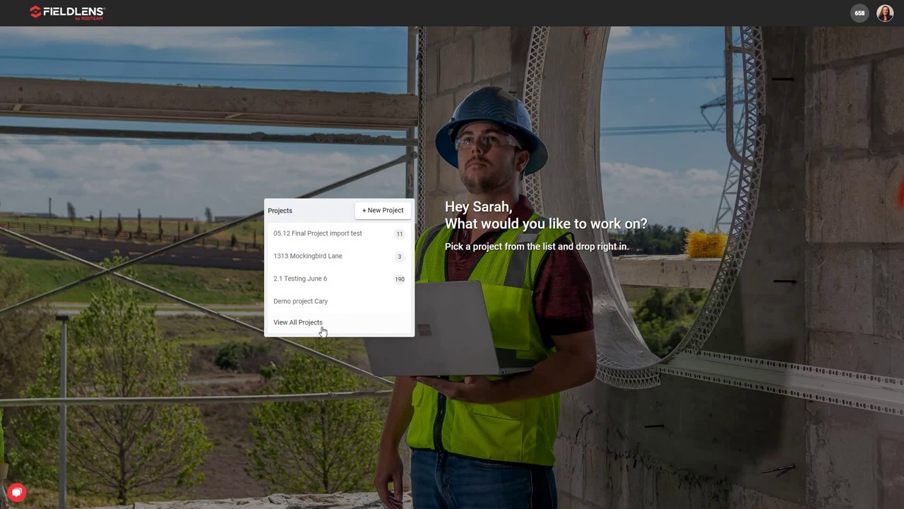
- Open the full Projects list from the dashboard's Projects card to show all 16 projects
click(315, 322)
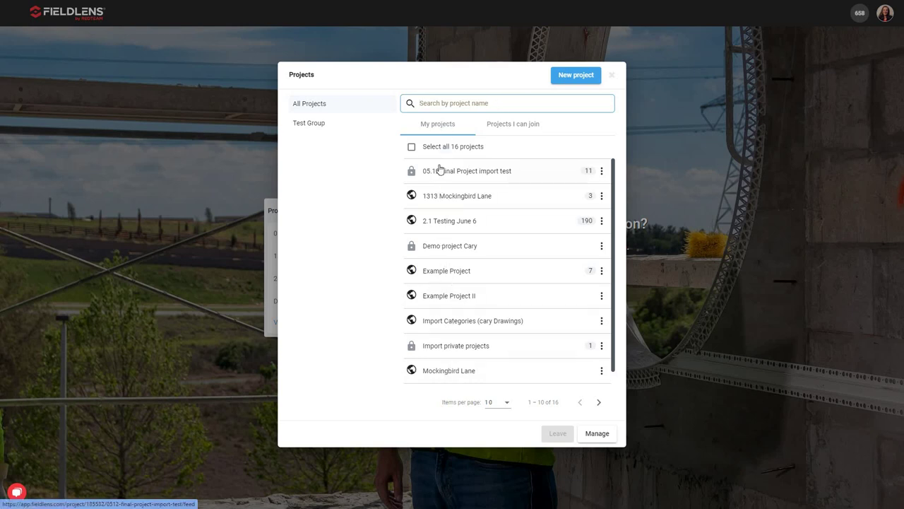
- Check Projects I can join, return to My projects, and show the options for 05.12 Final Project import test
click(501, 131)
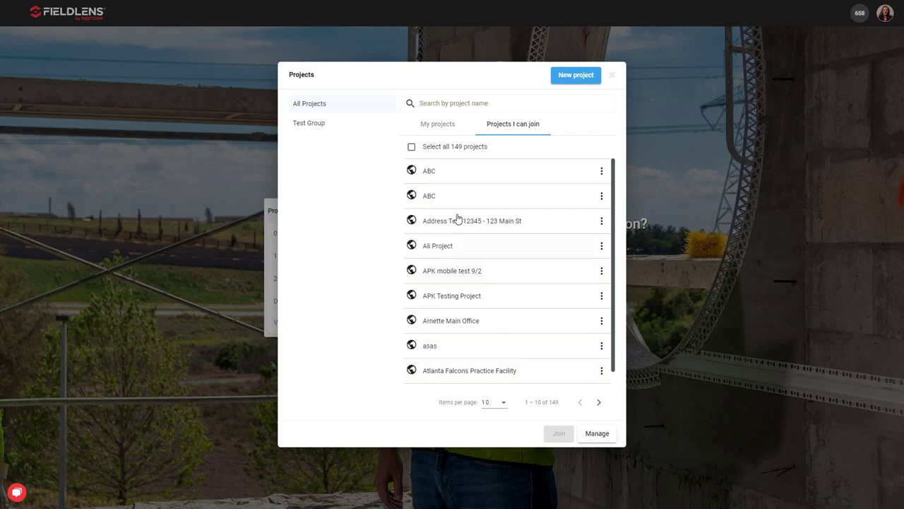
click(450, 131)
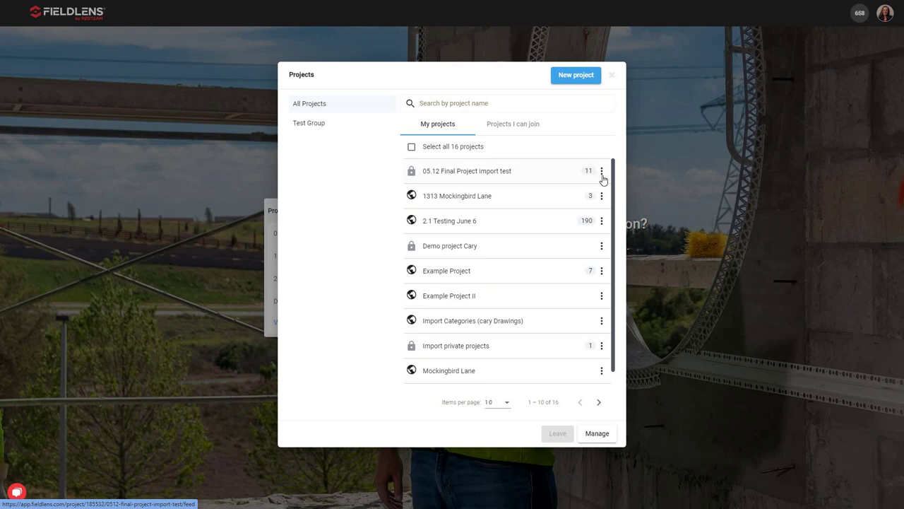
click(602, 176)
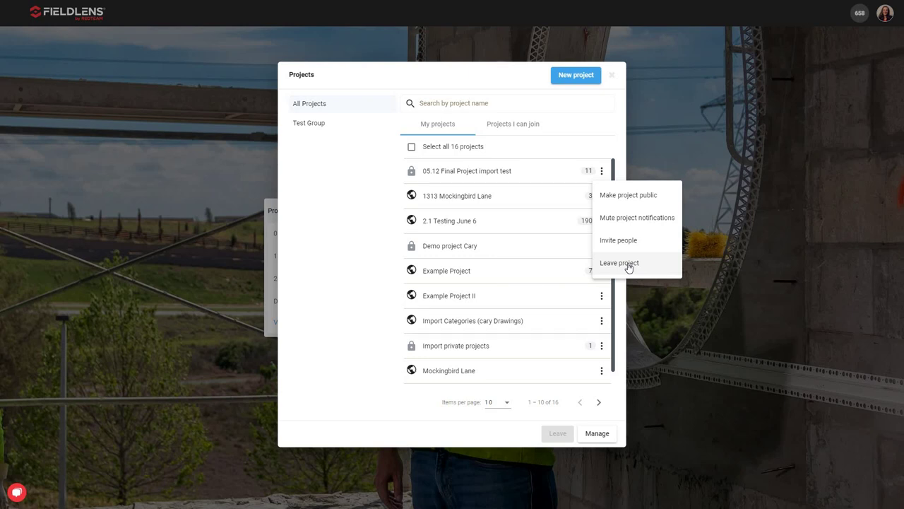
- Toggle Select all on and off, close the Projects list, and start a new project
click(622, 156)
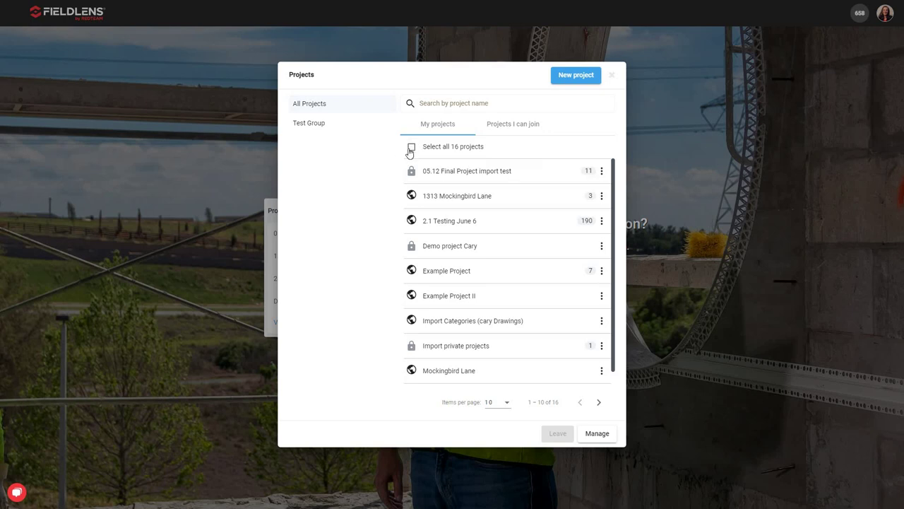
click(412, 149)
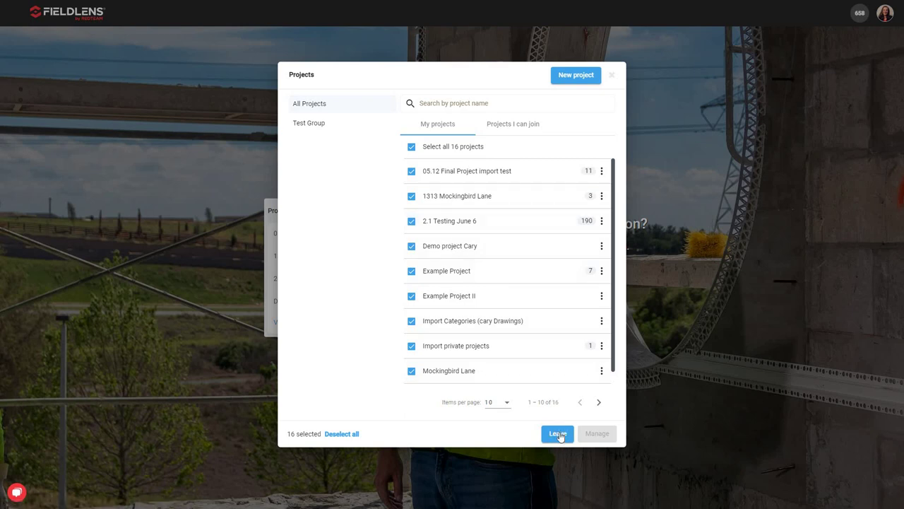
click(413, 149)
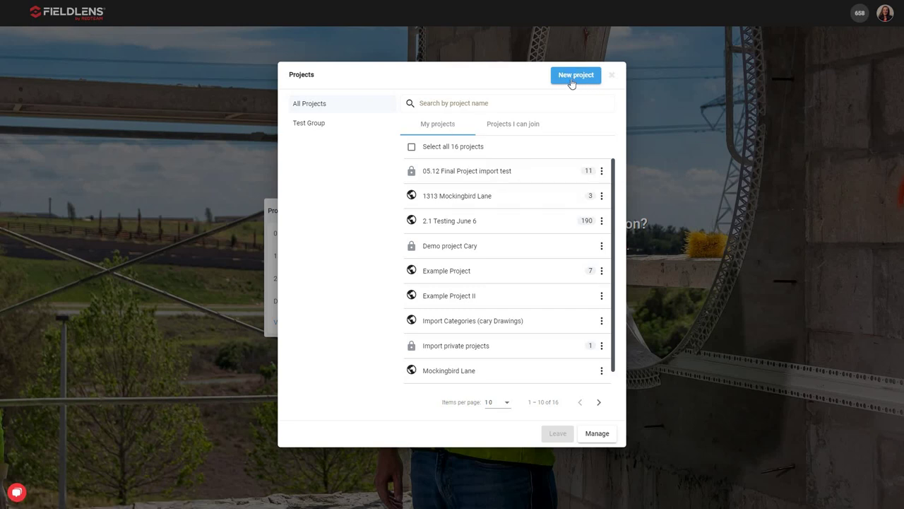
click(612, 75)
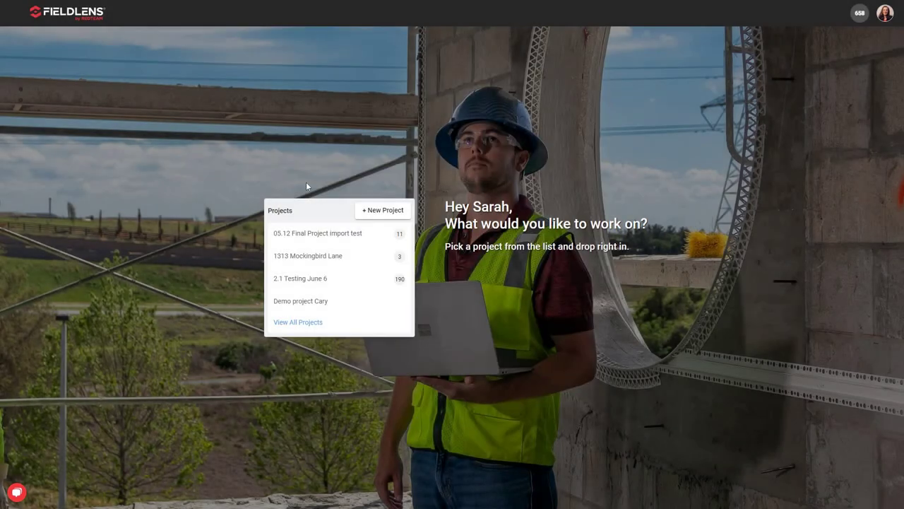
click(380, 210)
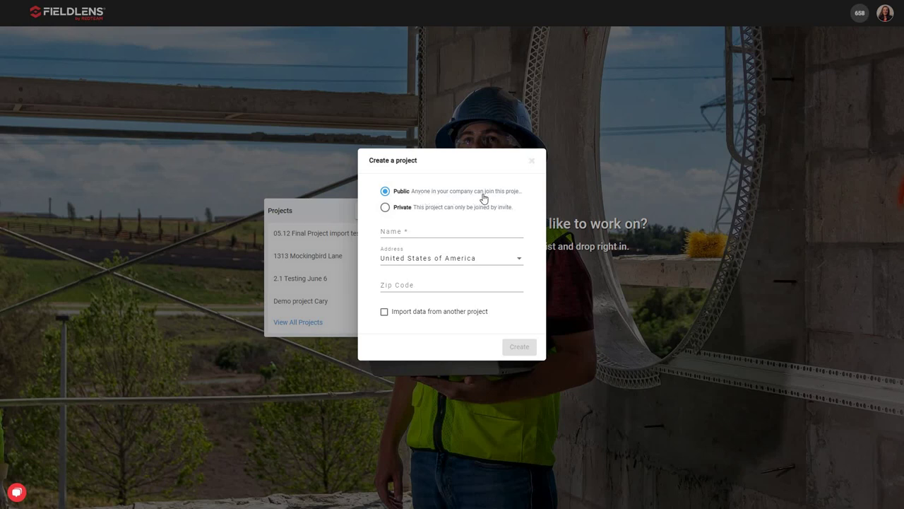
- Create private project 'Lilly's Diner' in United States of America with zip code 50322
click(386, 209)
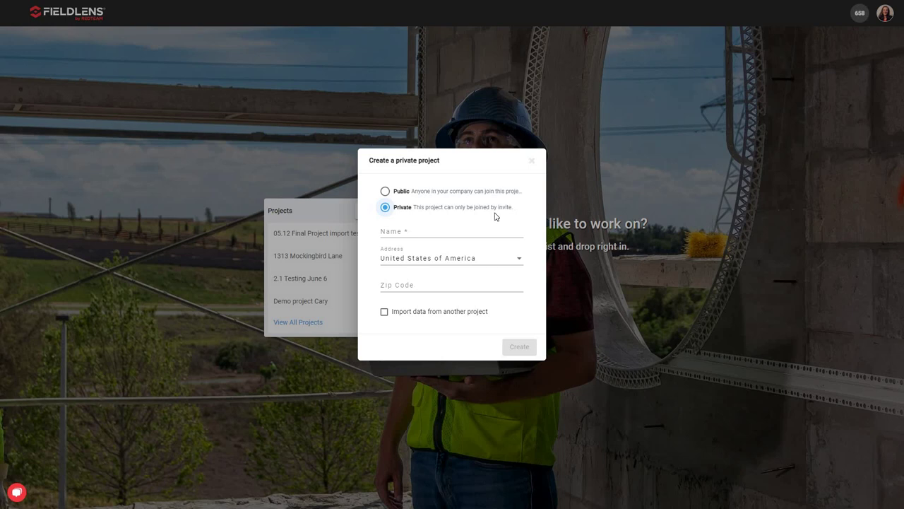
click(414, 231)
text(Lilly's Diner)
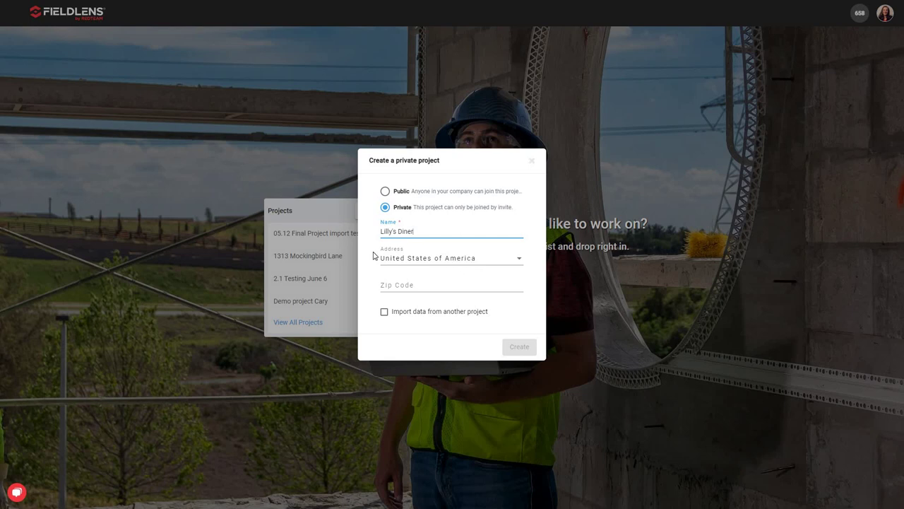
click(484, 262)
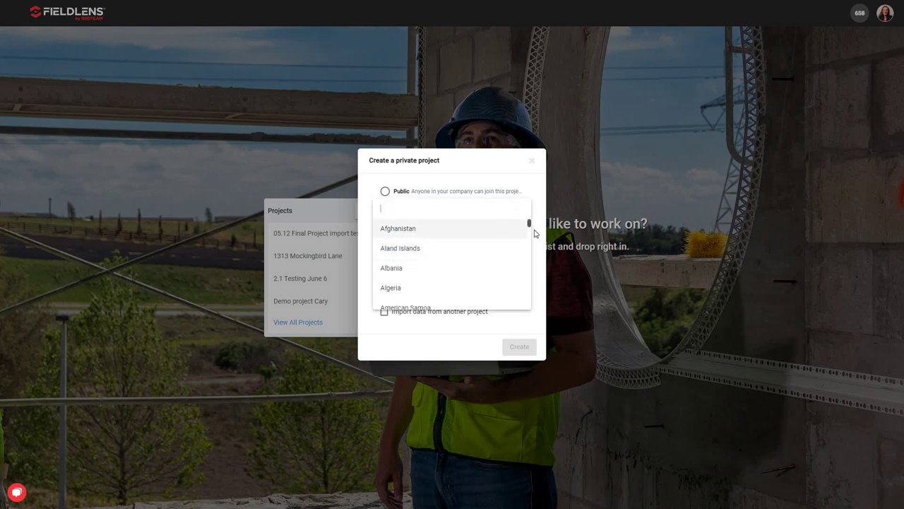
key(Escape)
click(444, 287)
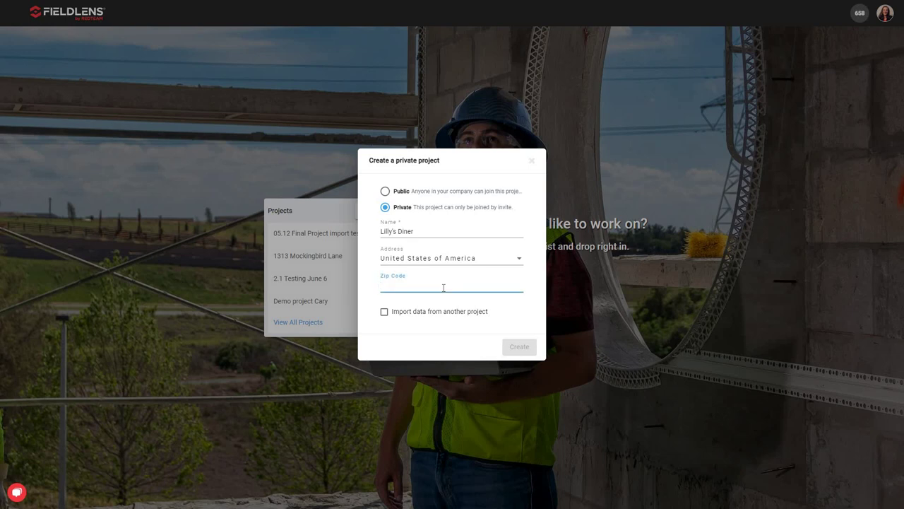
text(50322)
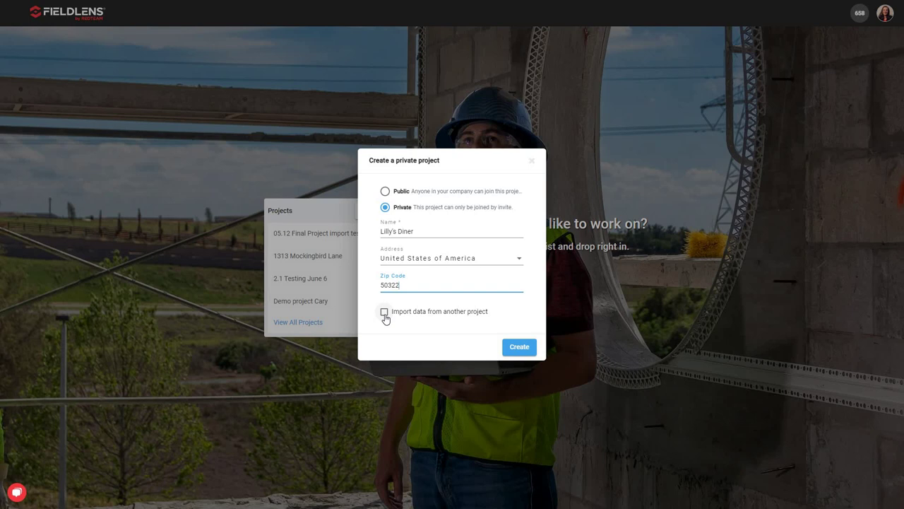
click(521, 354)
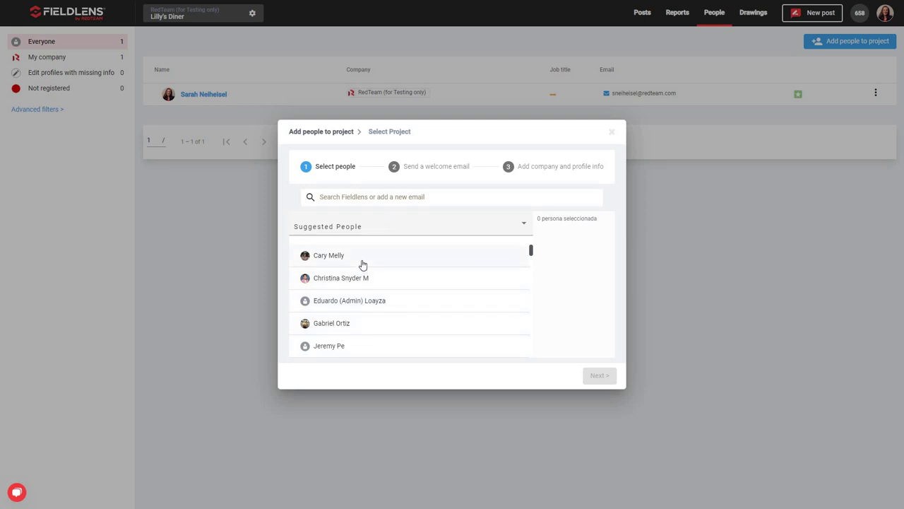
- Choose the first and second suggested people for Lilly's Diner and advance to the welcome email
click(357, 197)
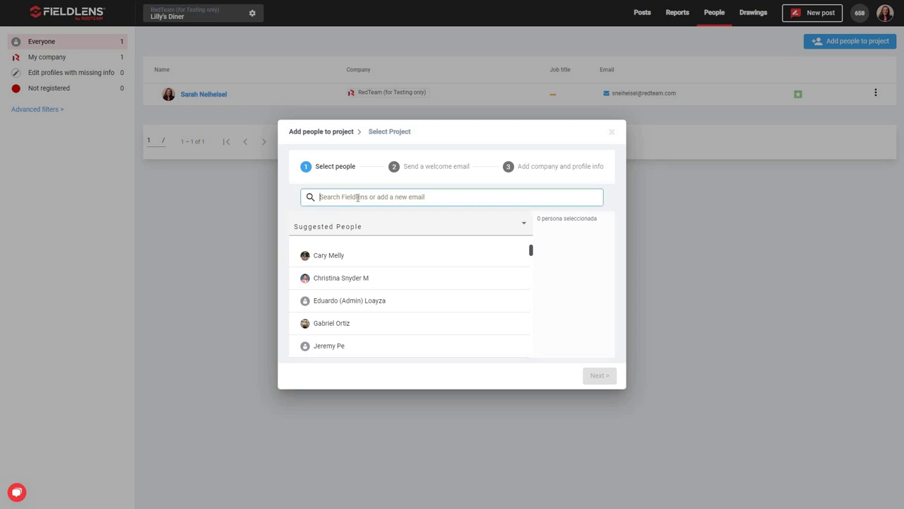
click(339, 254)
text(kevin)
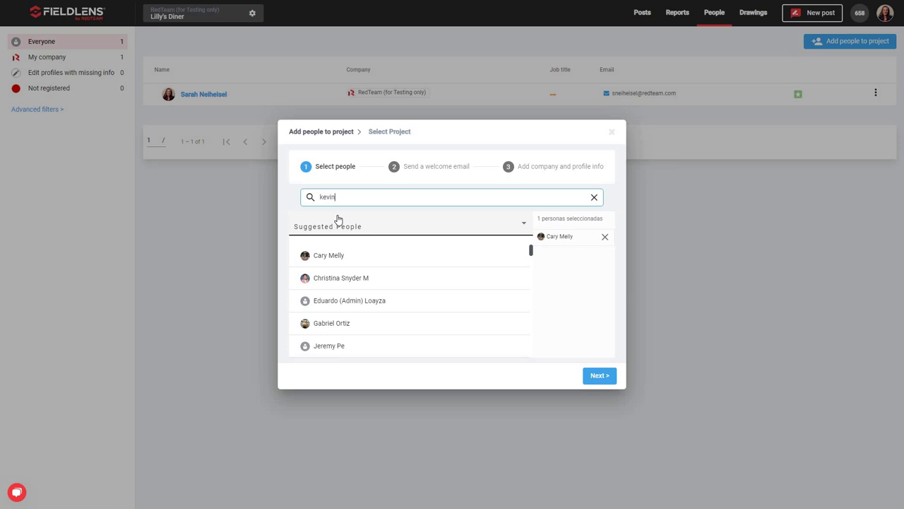
key(BackSpace)
key(BackSpace)
key(BackSpace)
key(BackSpace)
key(BackSpace)
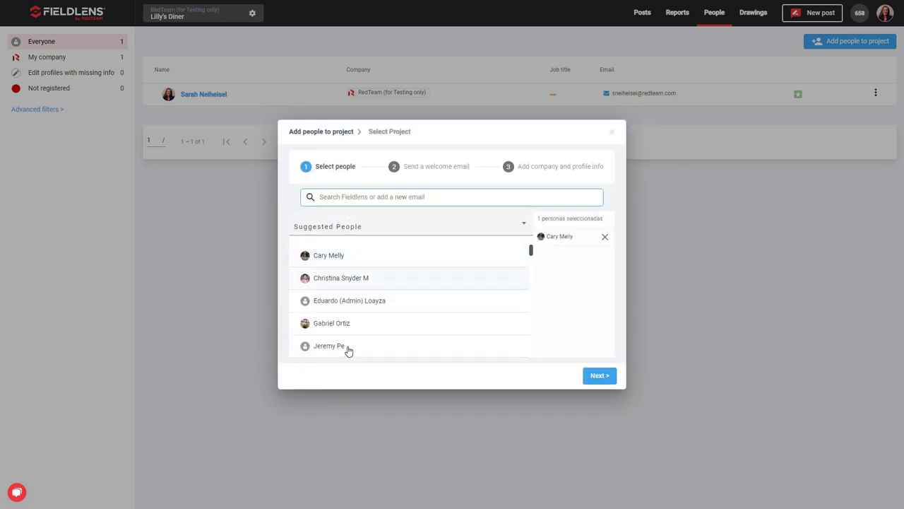
click(344, 325)
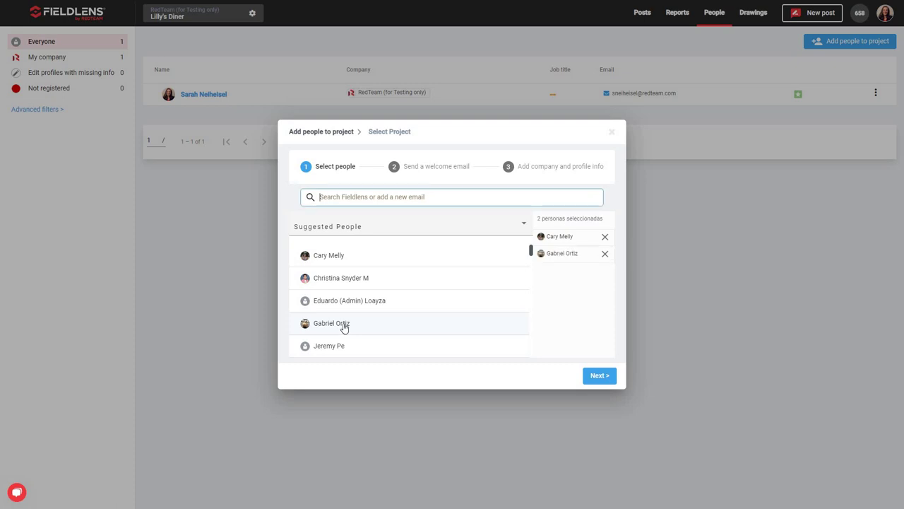
click(604, 255)
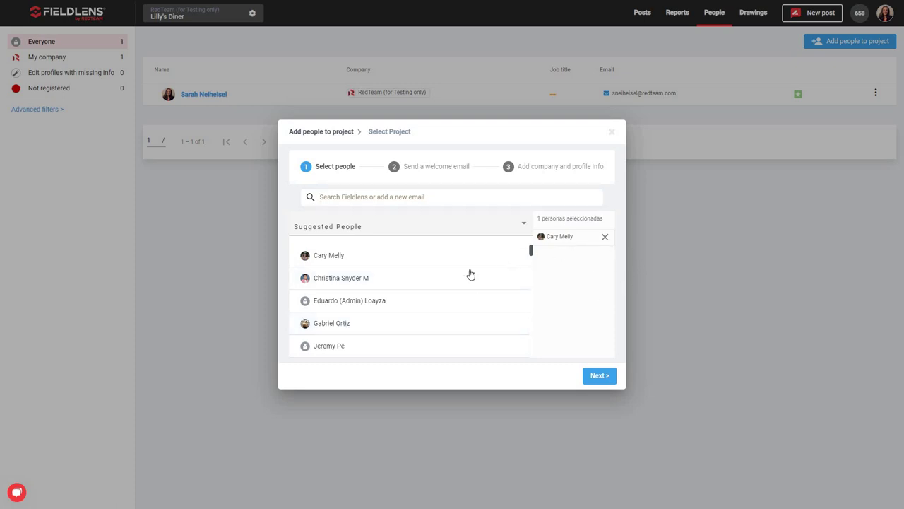
click(423, 280)
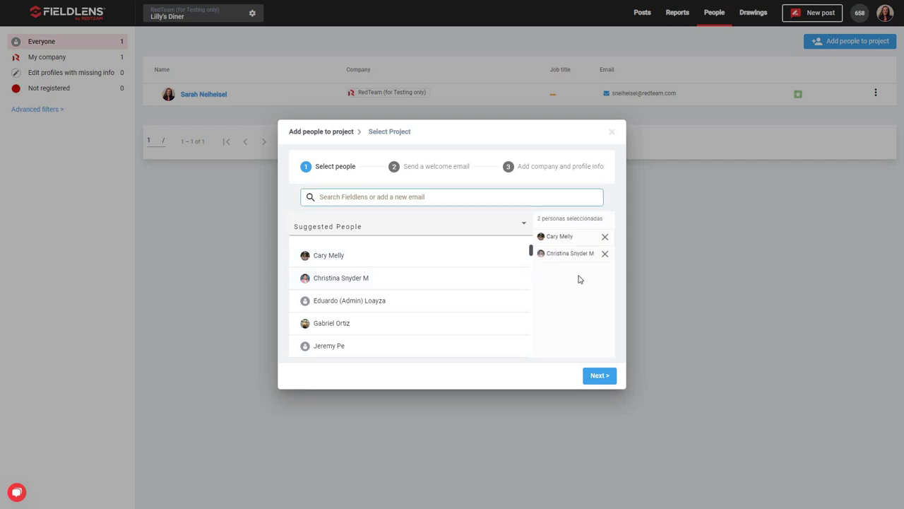
click(599, 376)
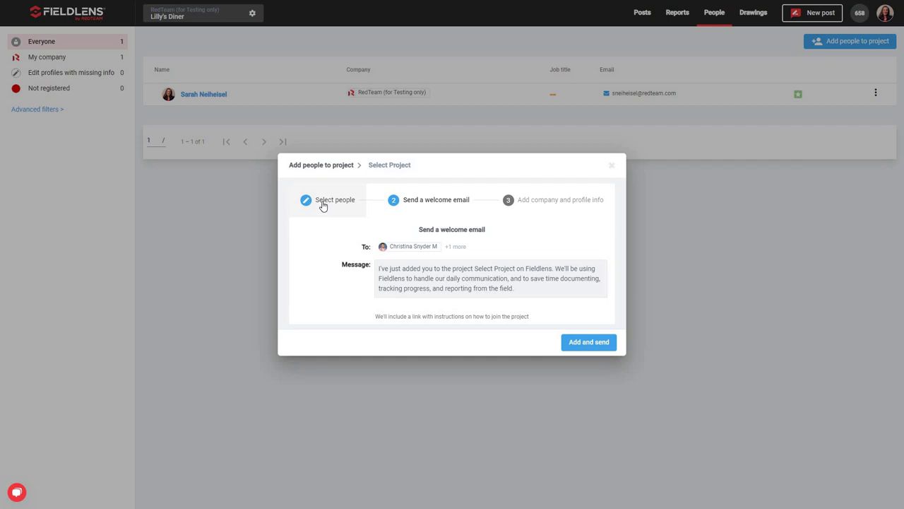
- Search for a person by e-mail address, then add the two chosen people and dismiss the confirmation
click(323, 206)
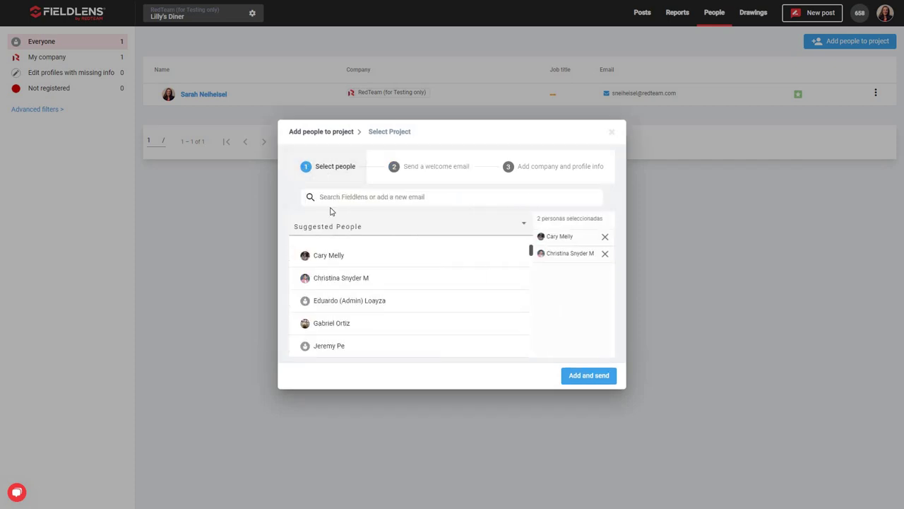
click(353, 197)
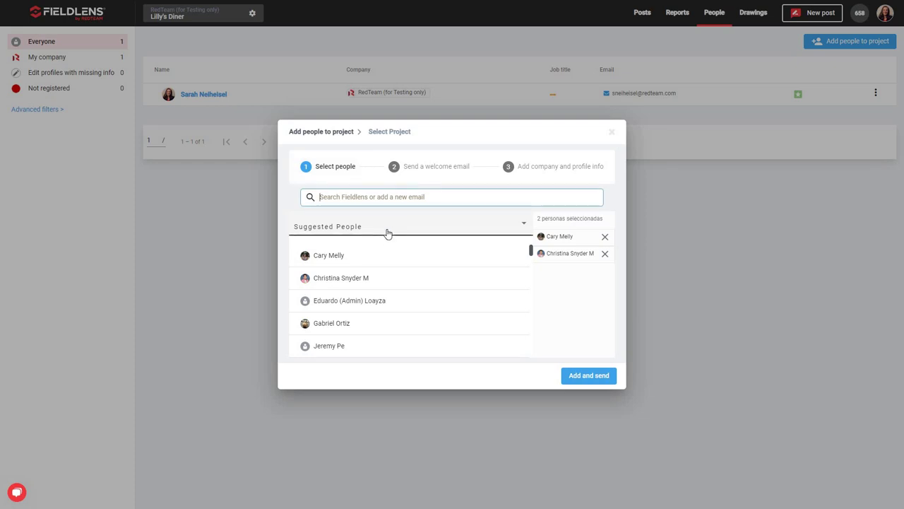
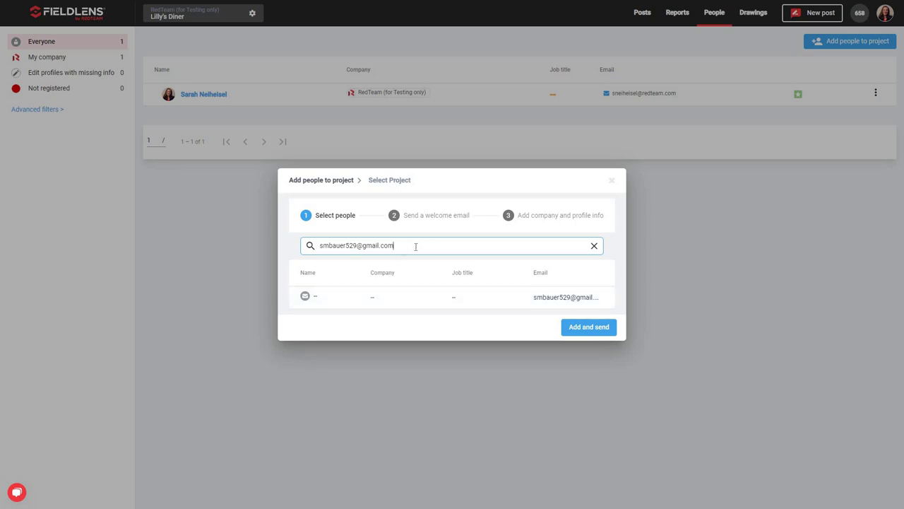
click(594, 245)
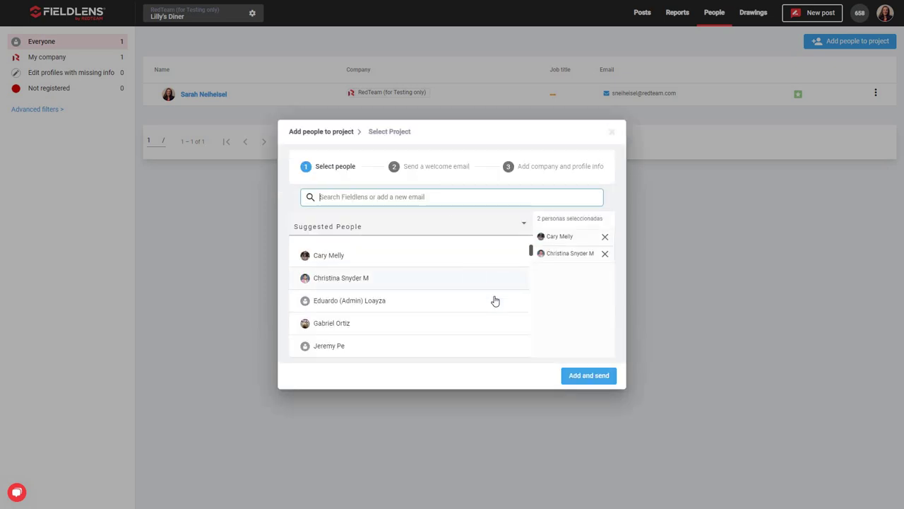
click(563, 370)
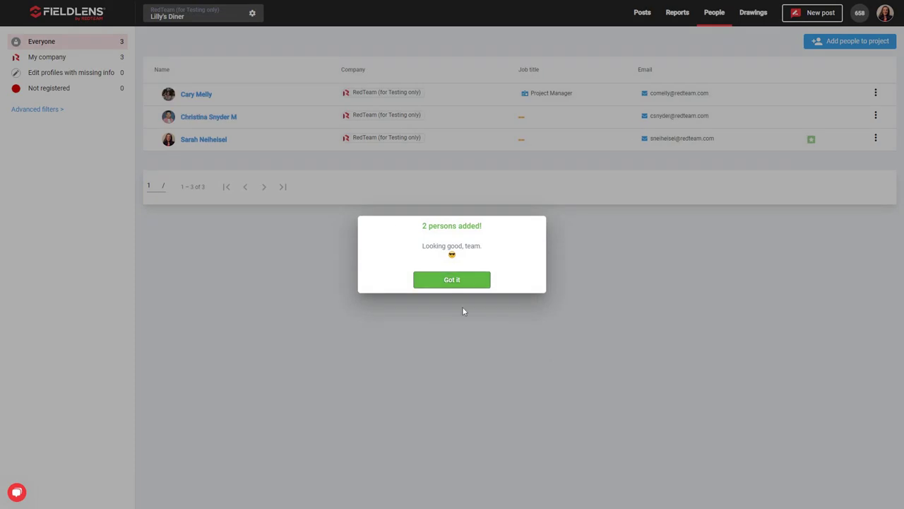
click(457, 281)
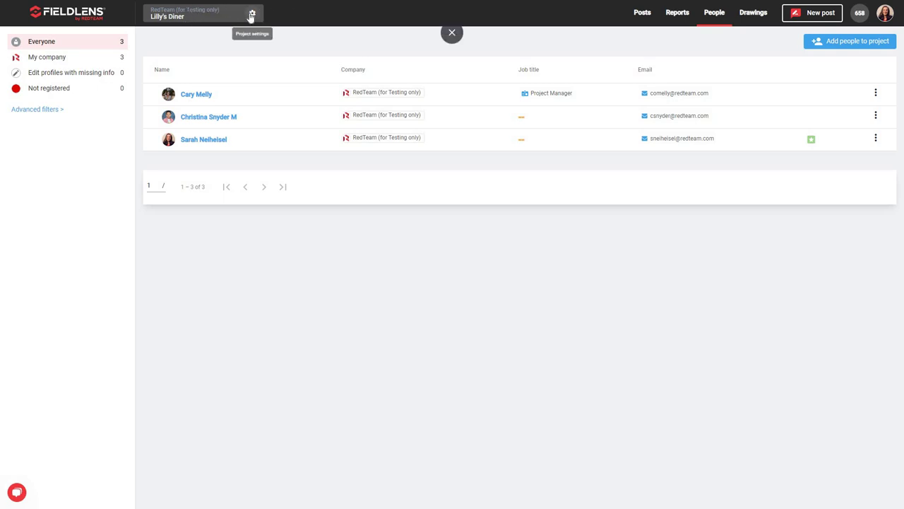
click(221, 18)
click(244, 19)
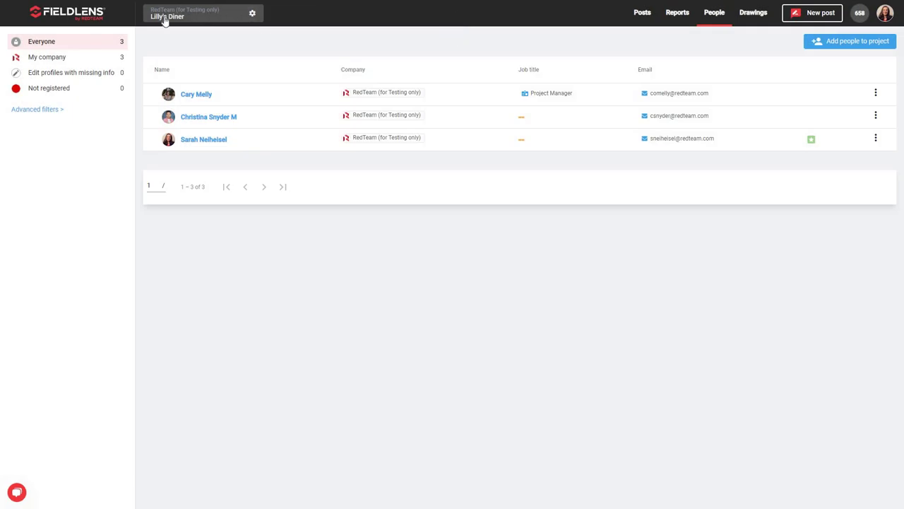
click(188, 19)
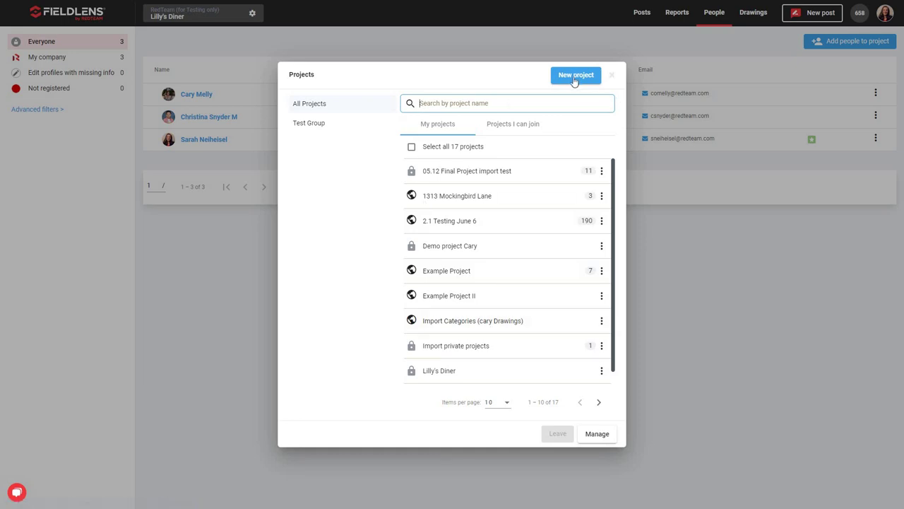
click(612, 76)
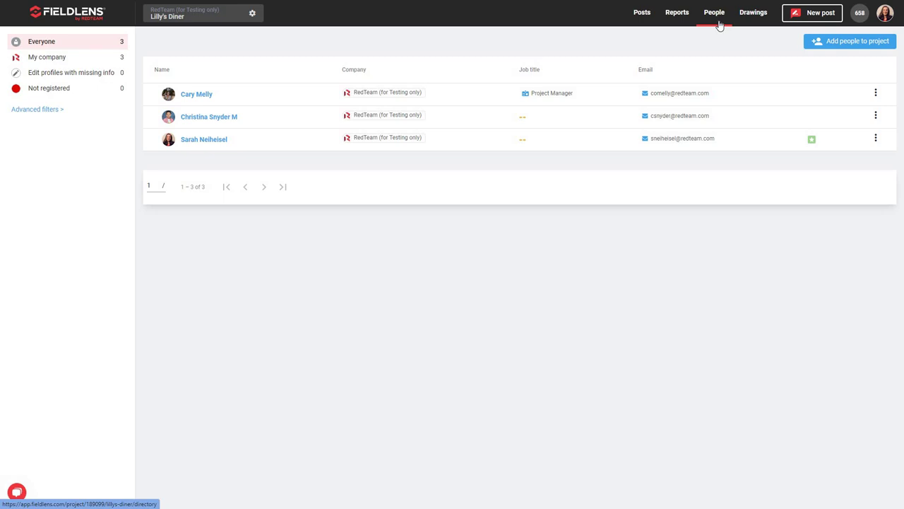
click(837, 44)
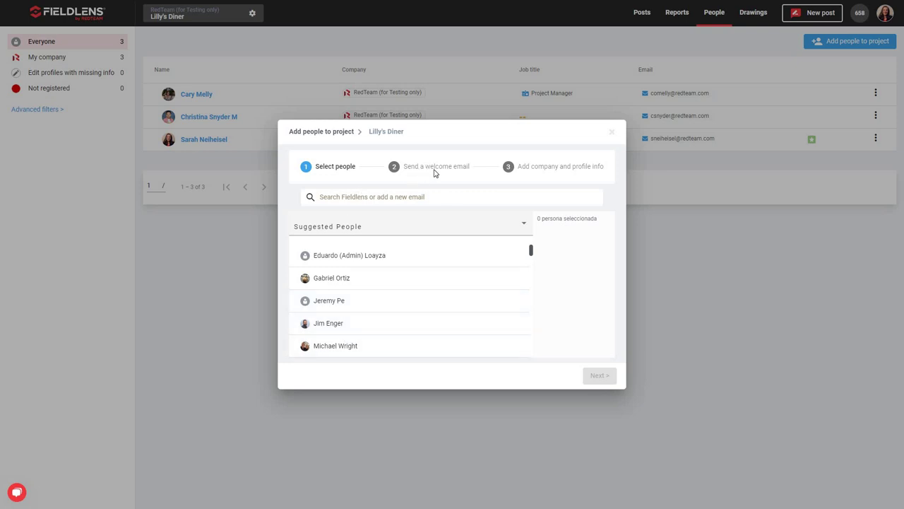
triple_click(561, 172)
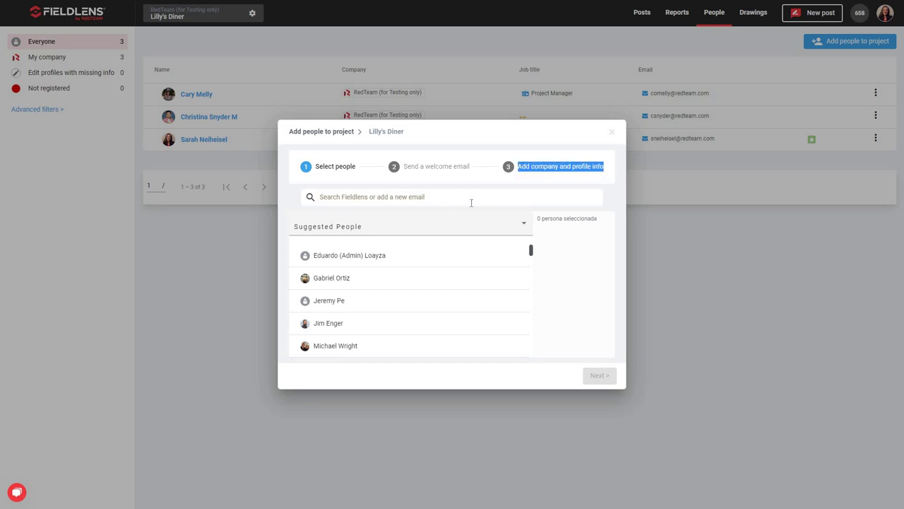
click(559, 157)
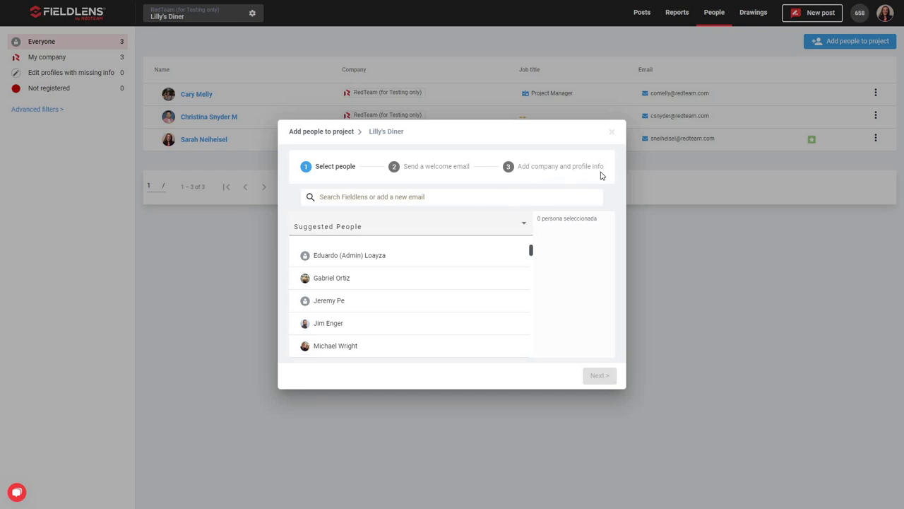
click(612, 132)
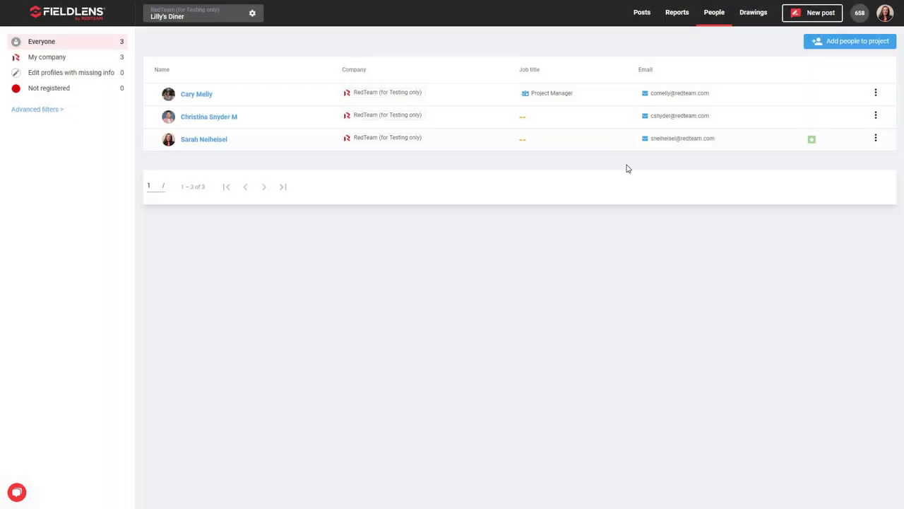
click(876, 95)
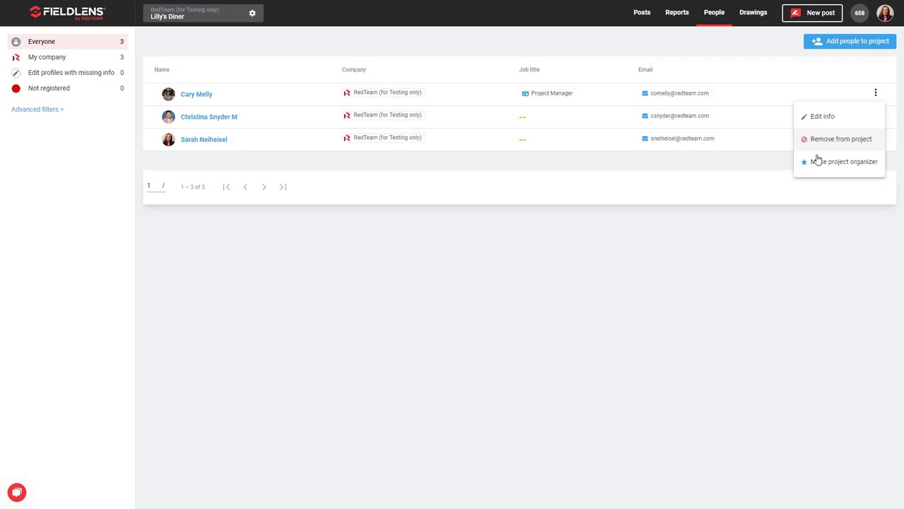
click(858, 168)
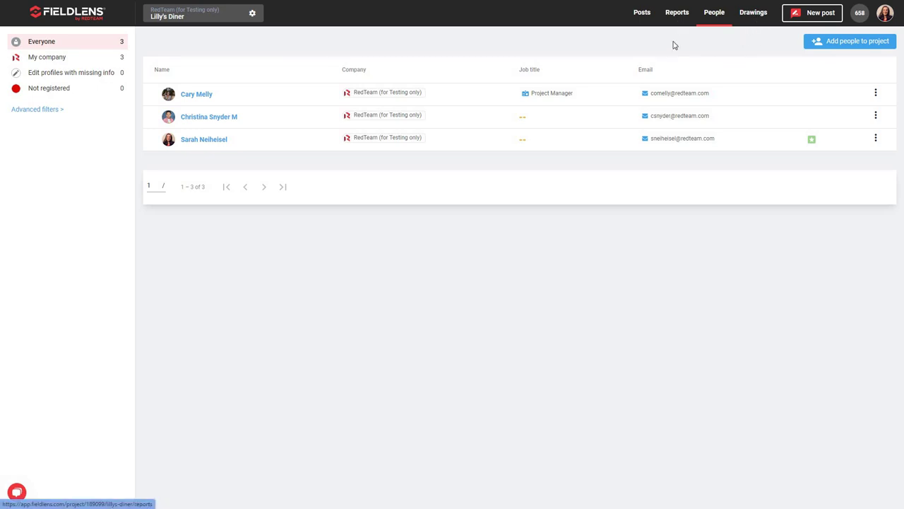
- Open a blank new post from Lilly's Diner's Posts feed
click(641, 17)
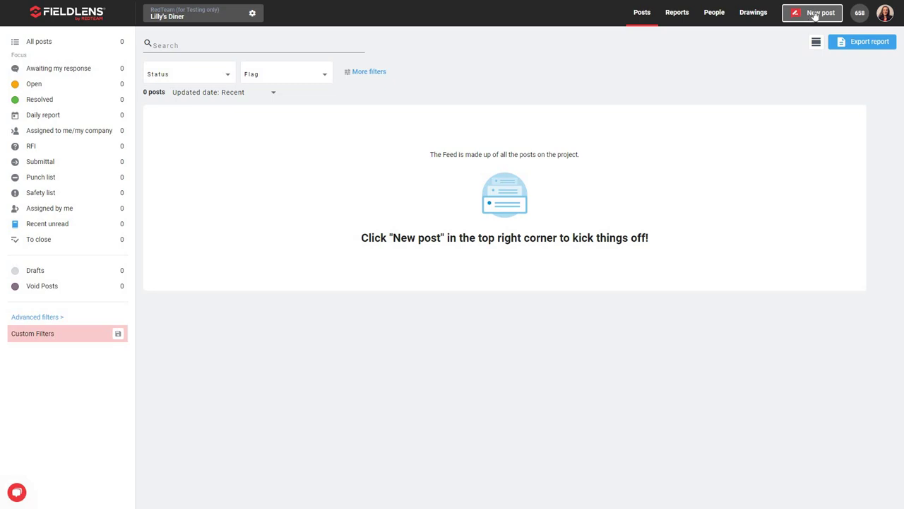
click(813, 13)
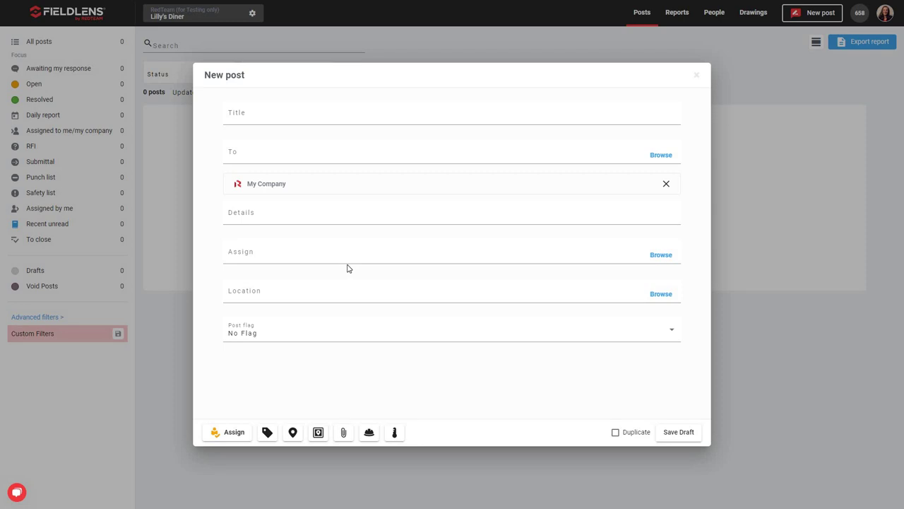
- Enter 'Border Wall Dimensions' as the new post's title
click(249, 113)
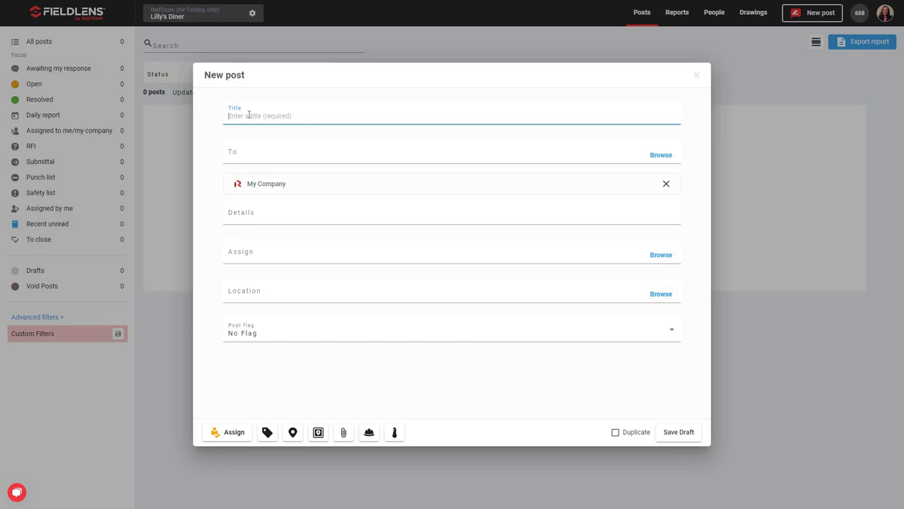
text(Bo)
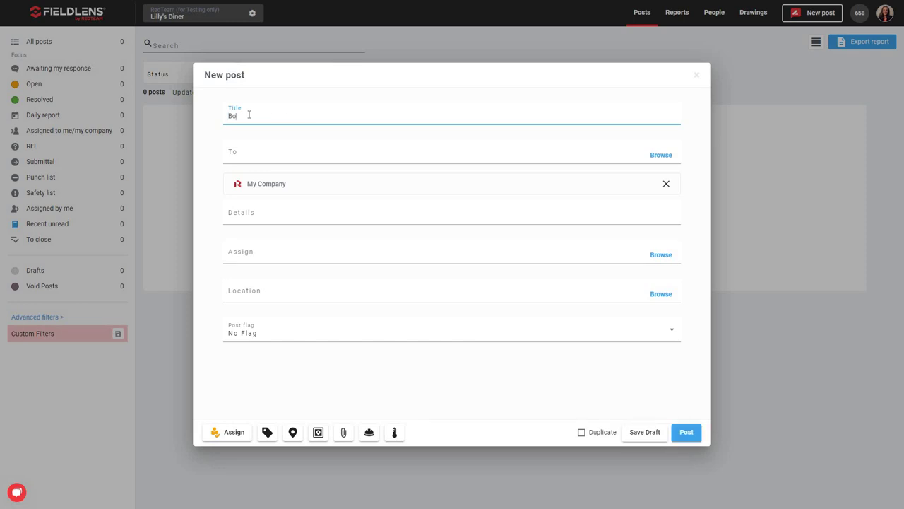
text(rder Wall Dimensions)
click(265, 153)
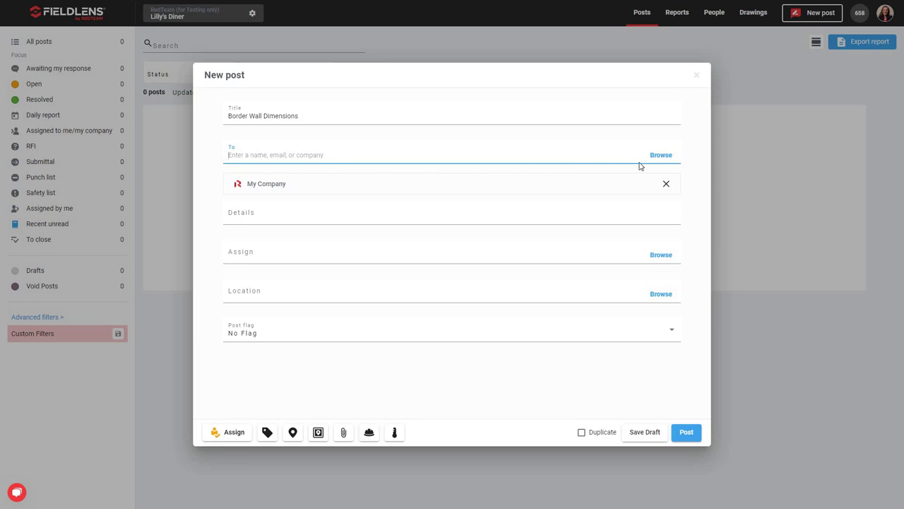
- Add two project members from the People tab as recipients alongside My Company
click(661, 155)
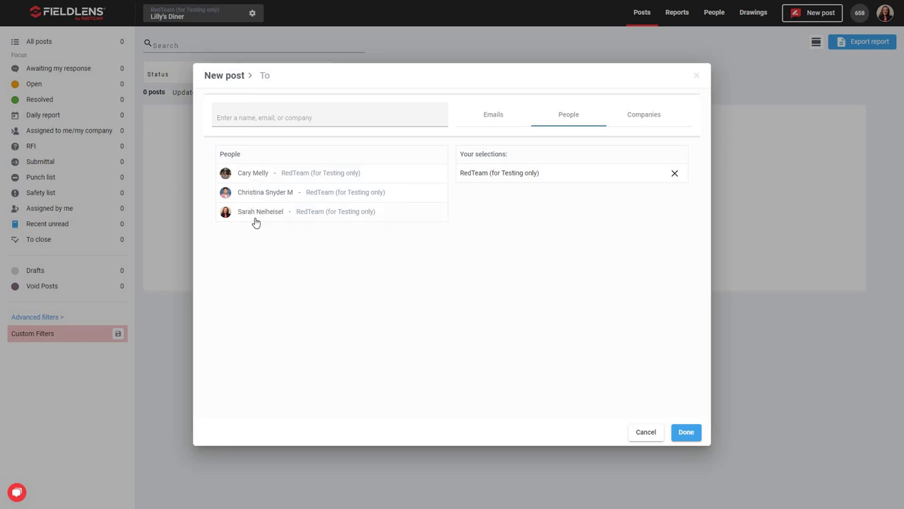
click(261, 117)
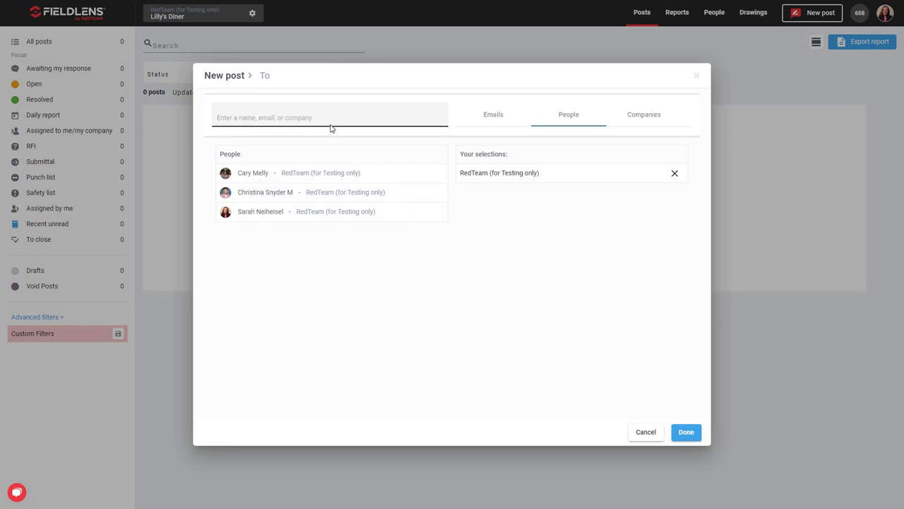
click(497, 120)
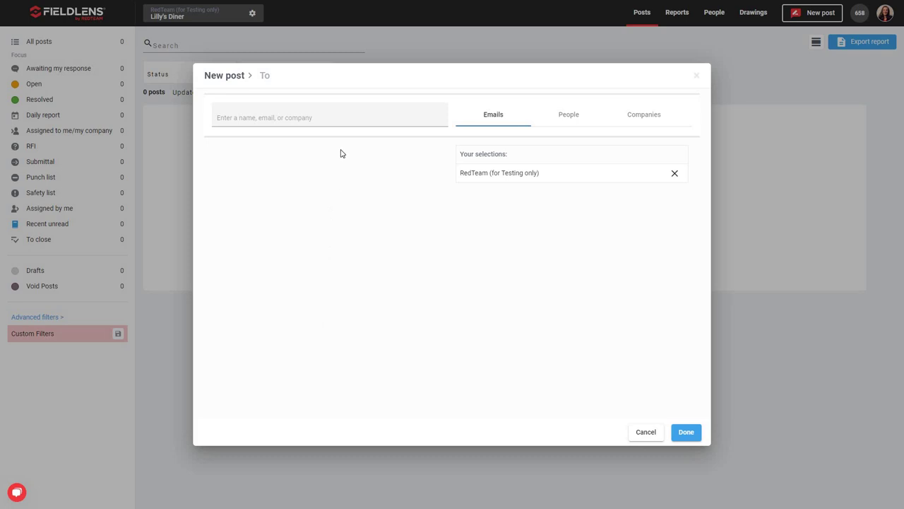
click(570, 122)
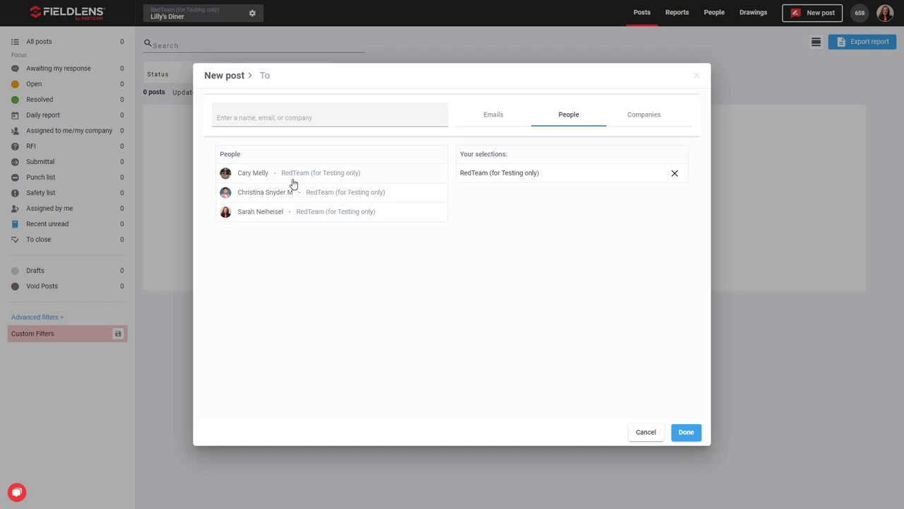
click(272, 176)
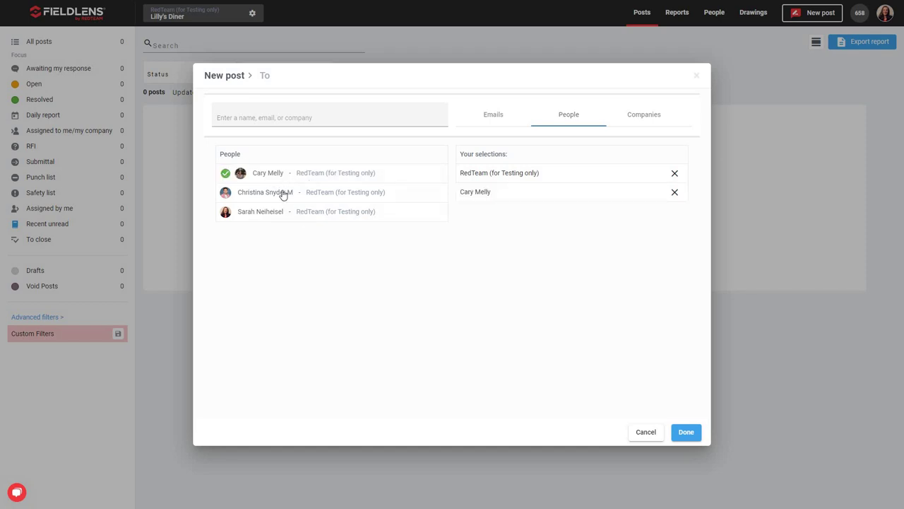
click(282, 194)
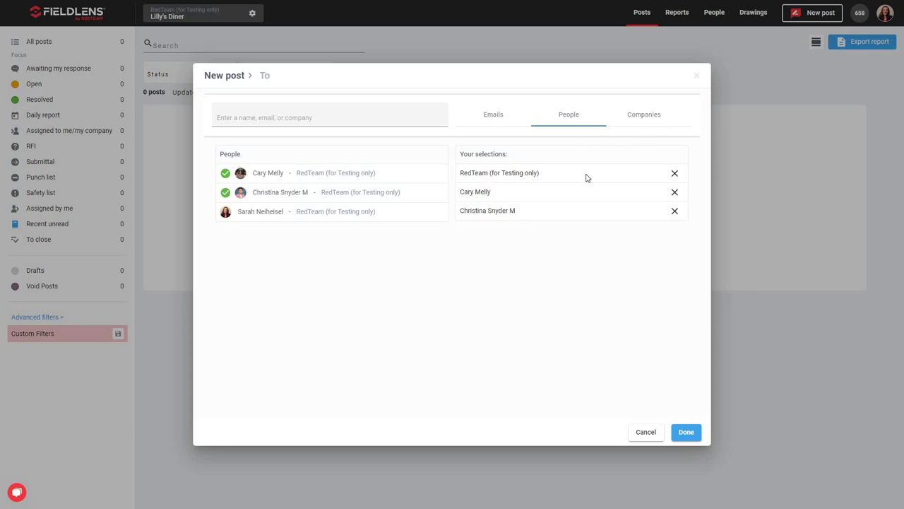
click(656, 121)
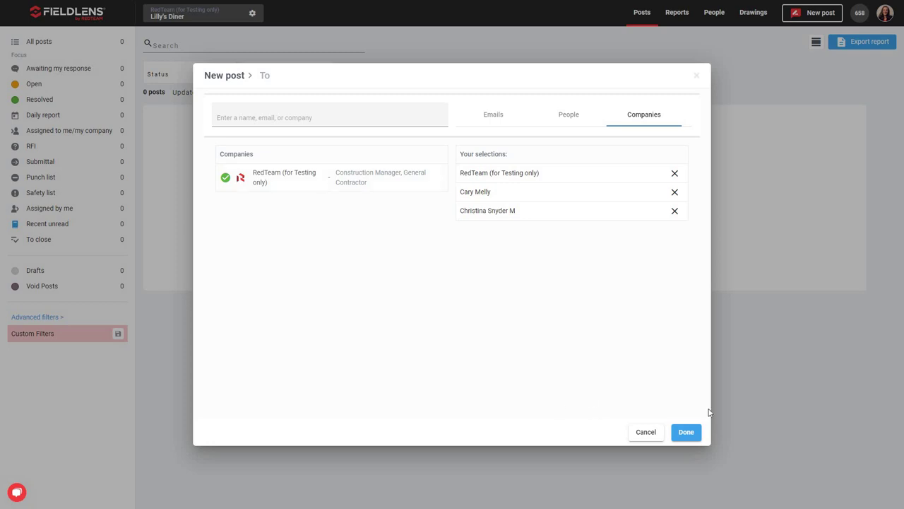
click(686, 431)
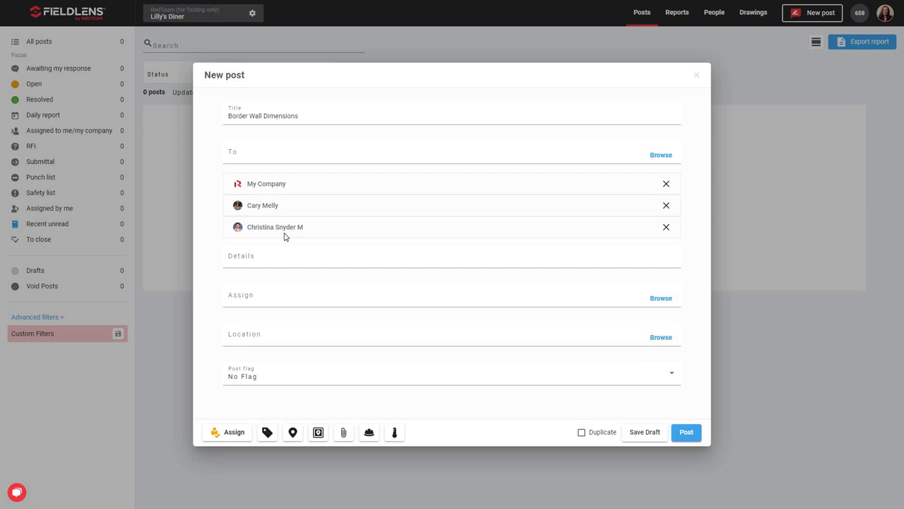
- Enter 'Please reply with dimensions for parking lot border wall.' as the post details
click(246, 259)
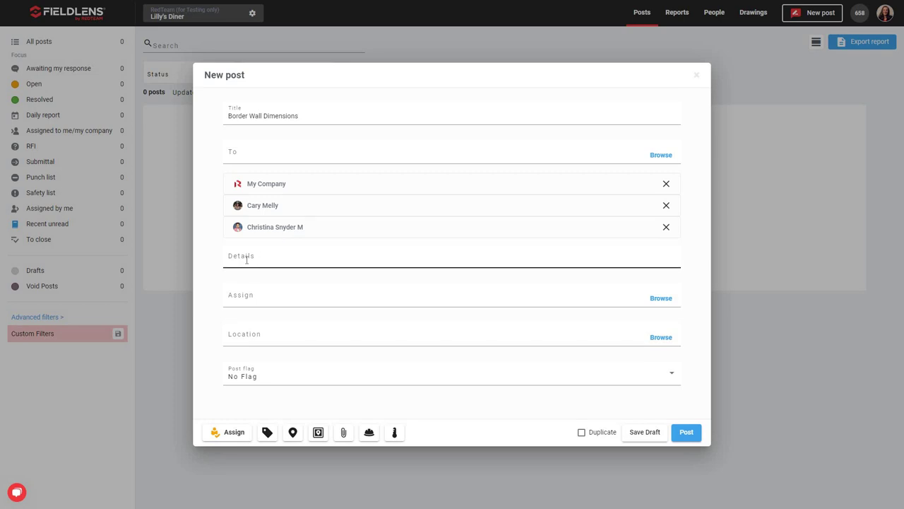
click(247, 260)
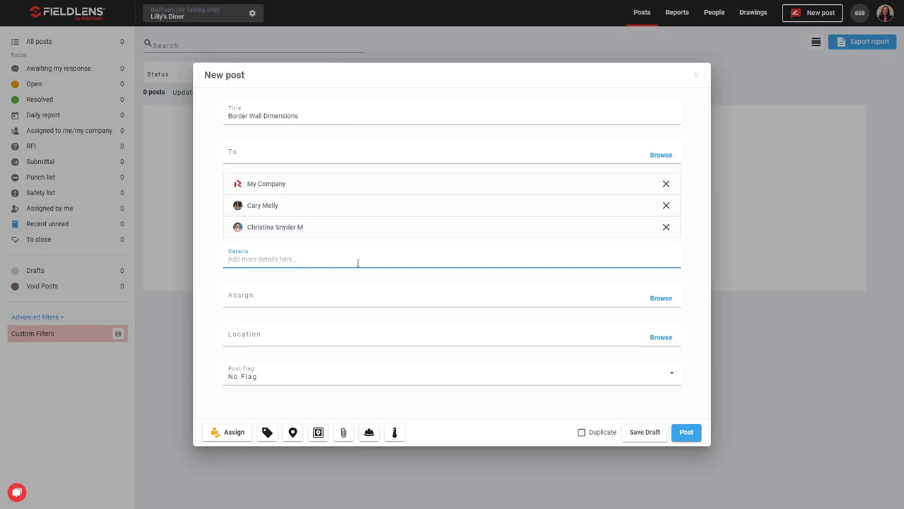
text(Please reply with dimensions for parking lot)
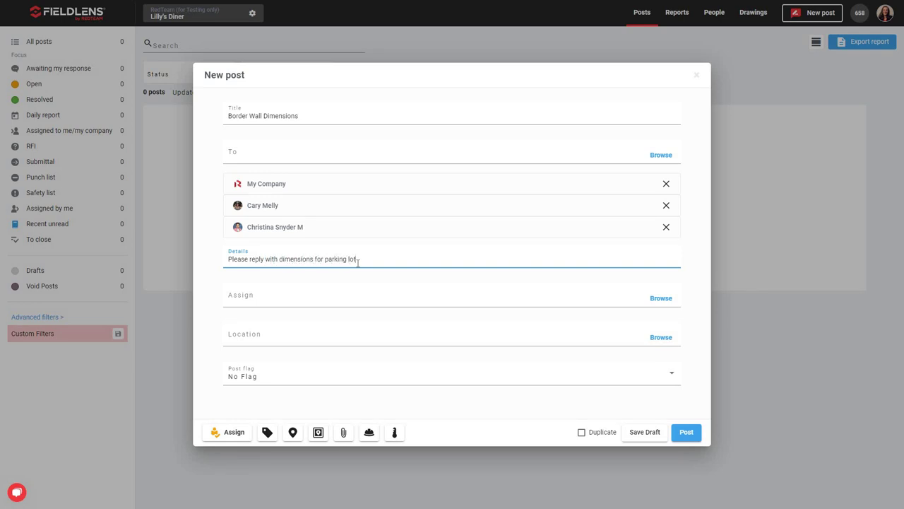
text( border wall.)
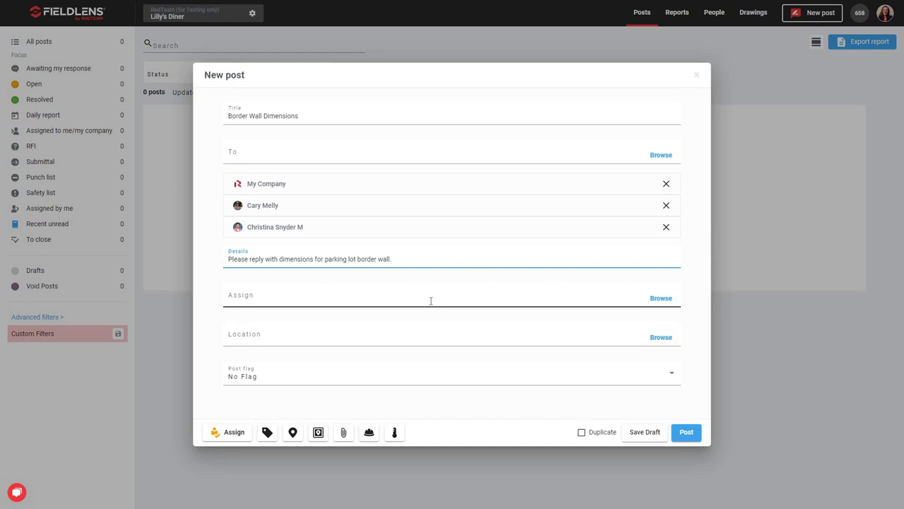
- Assign the first listed project member to the post as a pending assignee
click(660, 299)
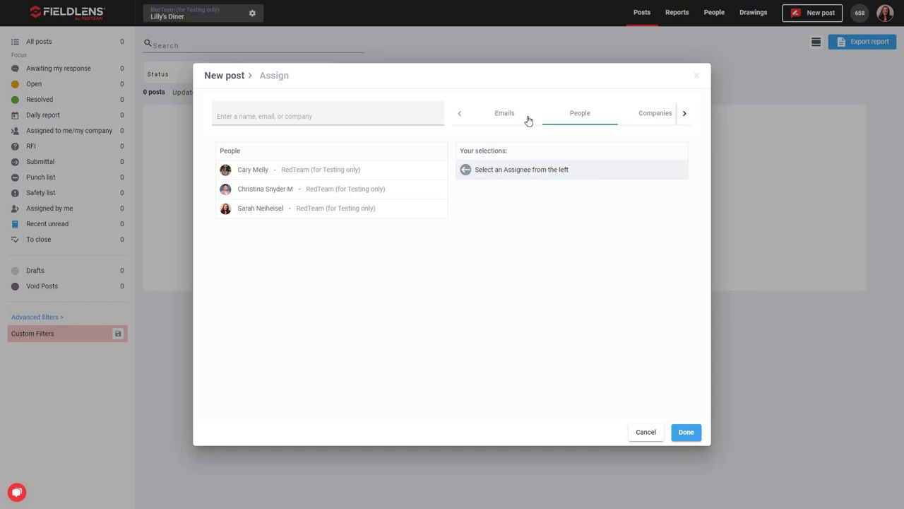
click(330, 175)
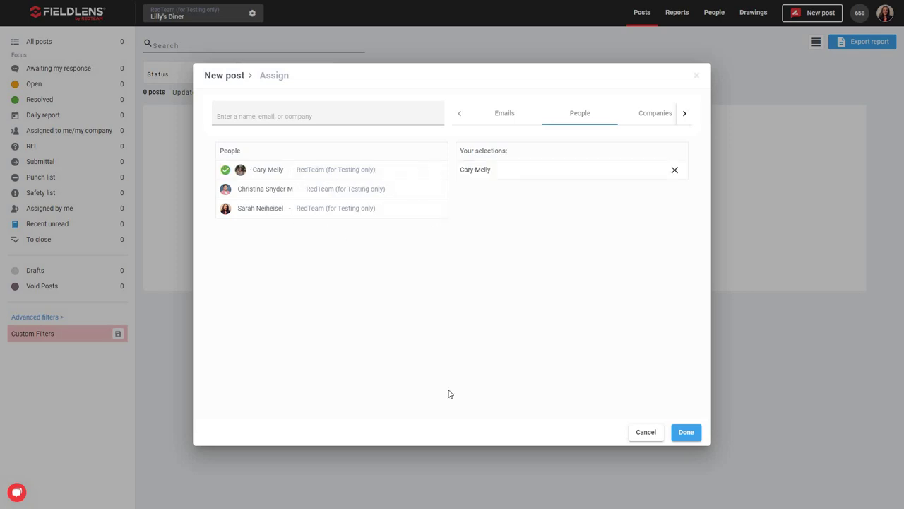
click(692, 437)
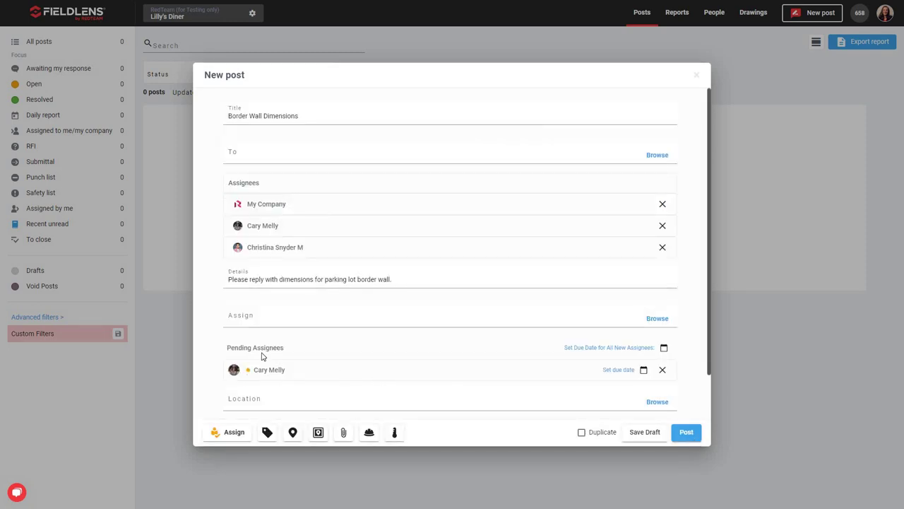
scroll(358, 378, down, 1)
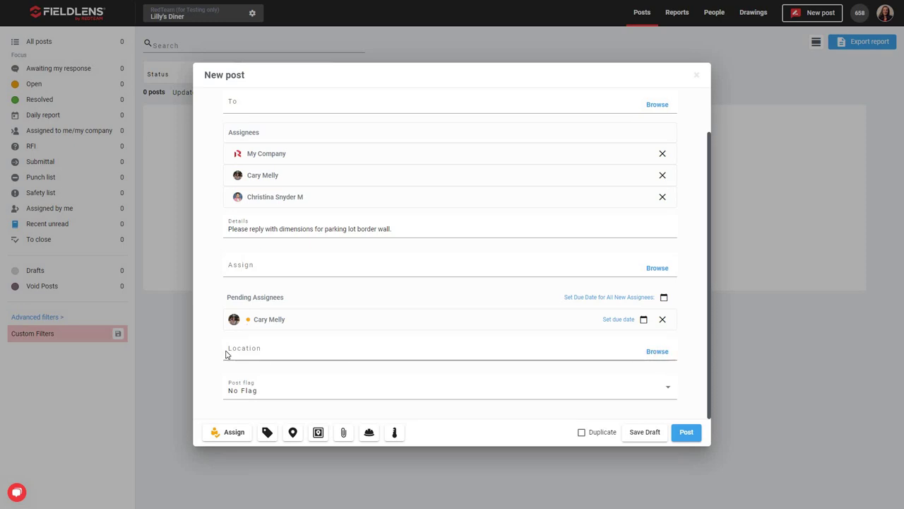
- Create a new top-level location named 'Parking Lot' in the location picker
click(654, 353)
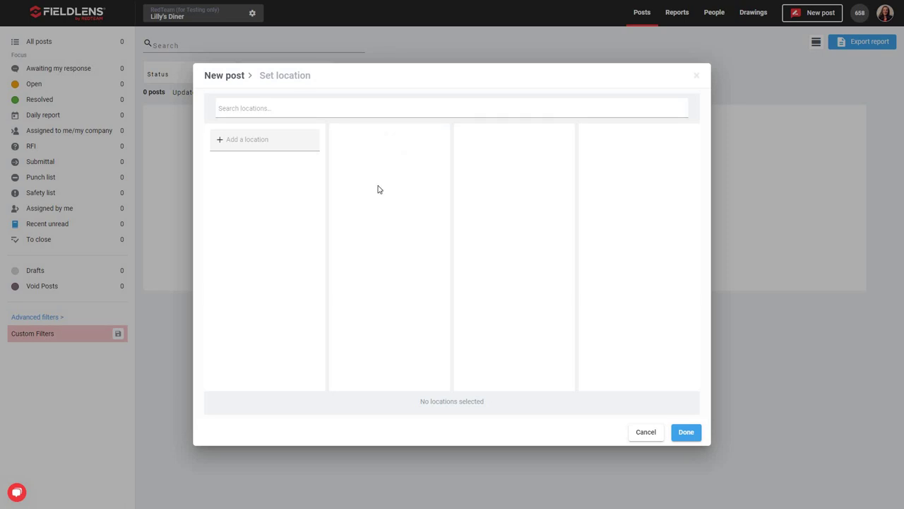
click(282, 109)
click(229, 141)
text(Parking Lot)
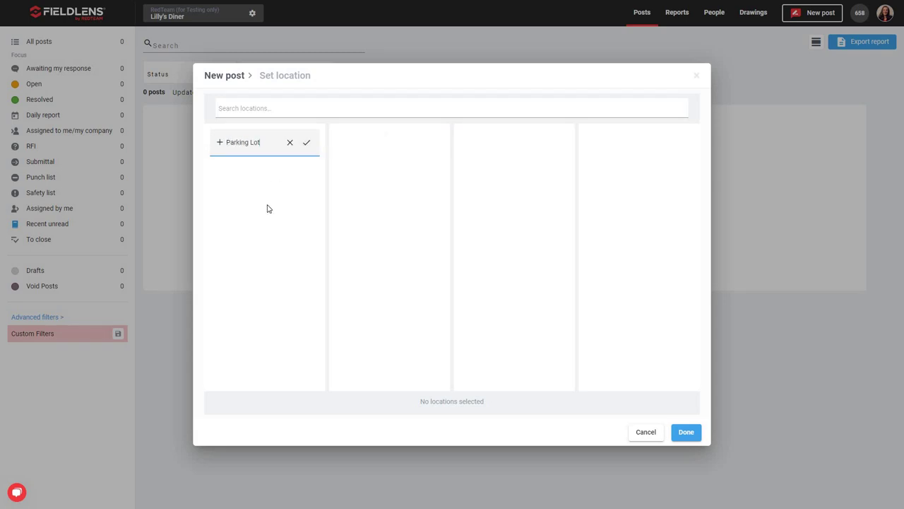
key(Return)
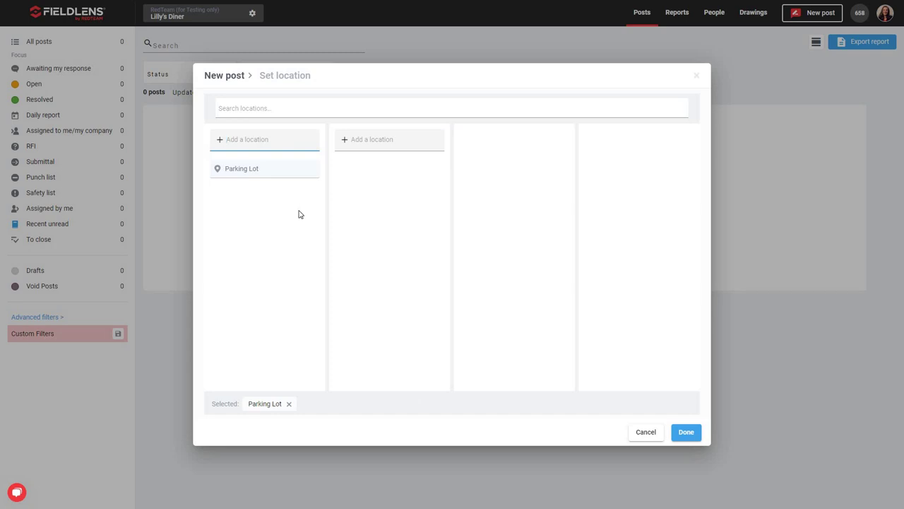
- Add 'Border Wall' under Parking Lot and set it as the post's location
click(328, 176)
click(372, 142)
text(Border Wall)
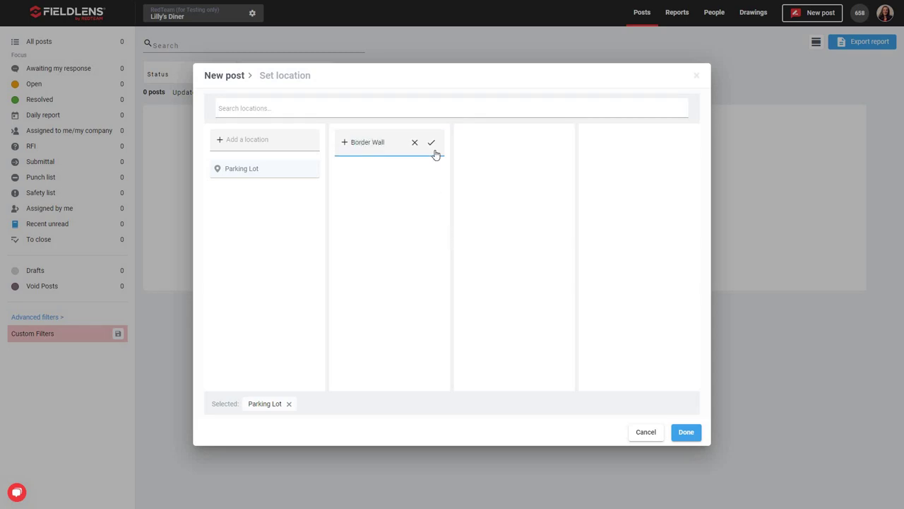
click(431, 144)
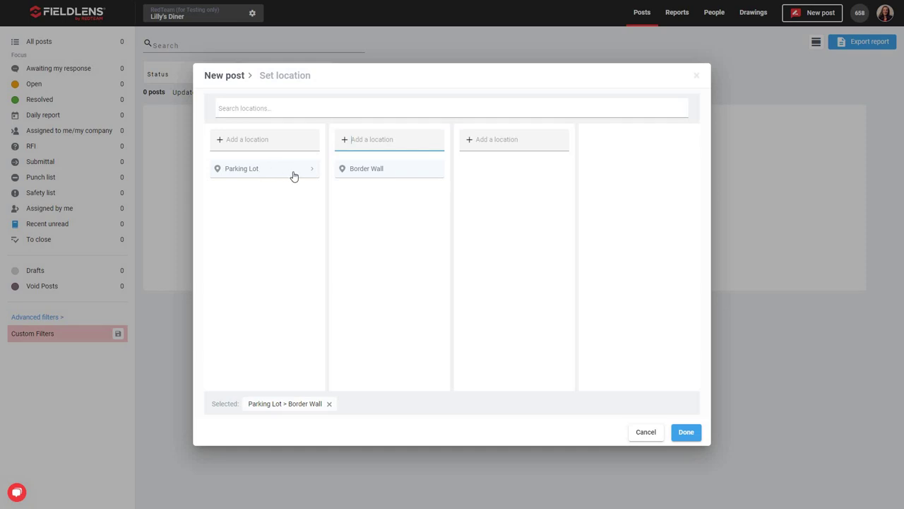
click(369, 176)
click(507, 139)
click(495, 201)
click(246, 107)
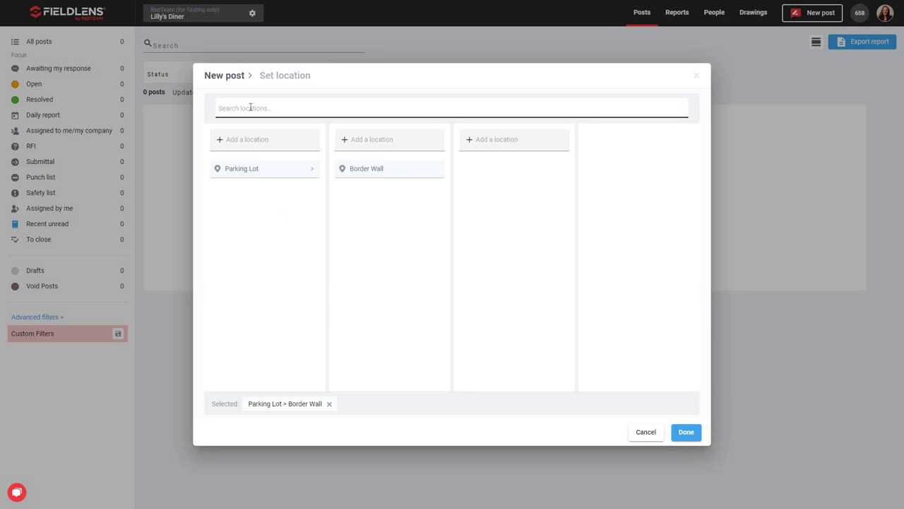
click(685, 432)
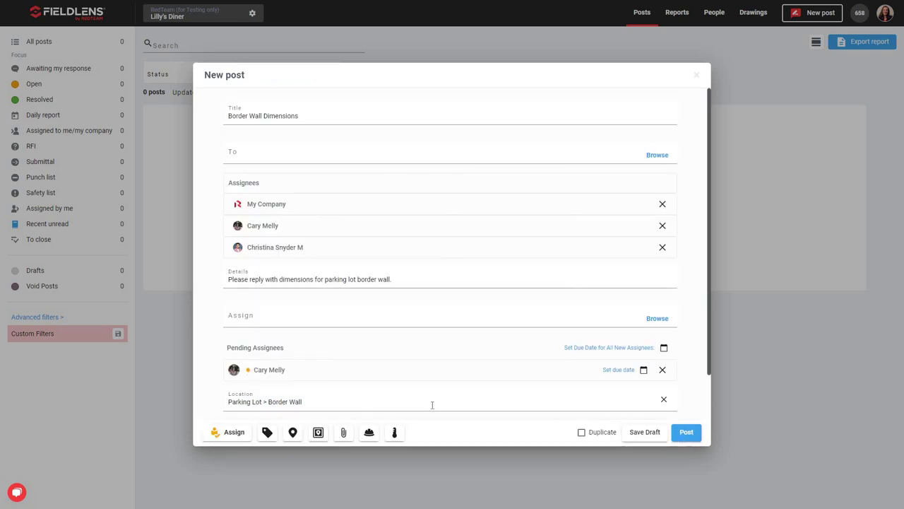
- Open the Post flag list showing No Flag, Safety, Deficiency, RFI and Submittal
scroll(437, 360, down, 1)
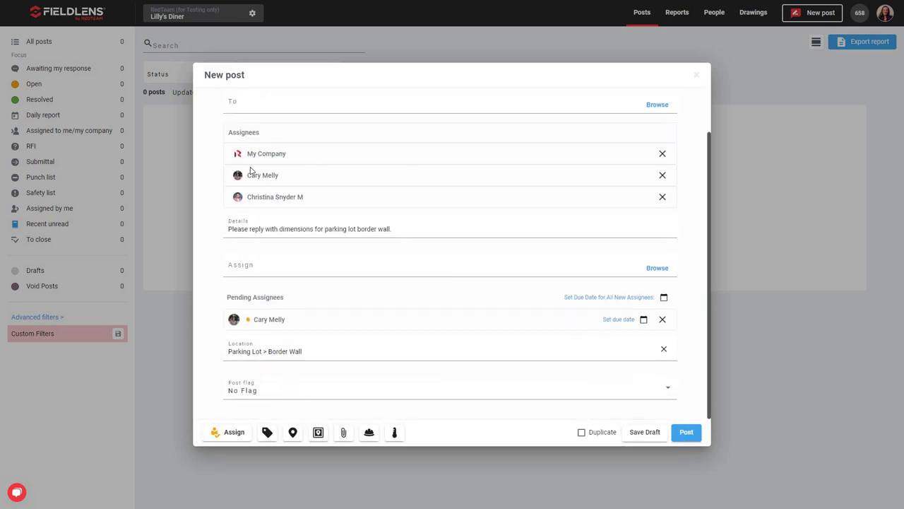
click(245, 238)
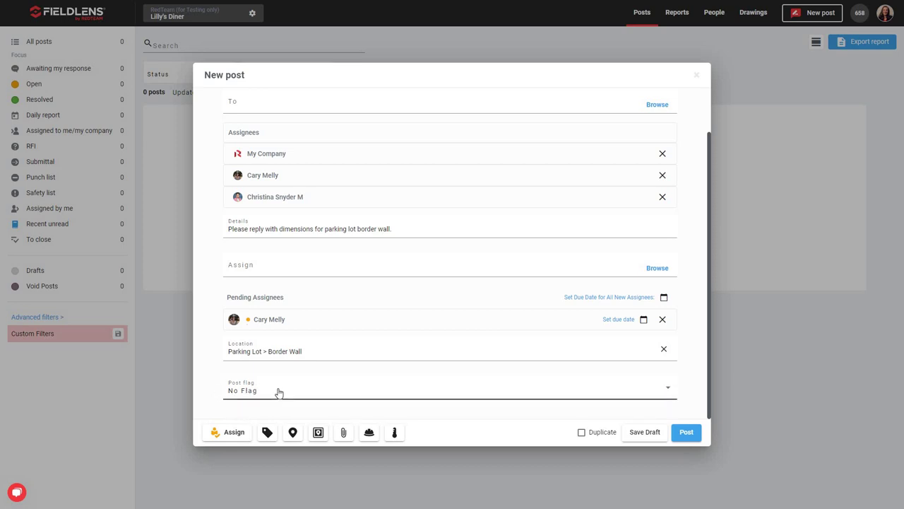
click(670, 392)
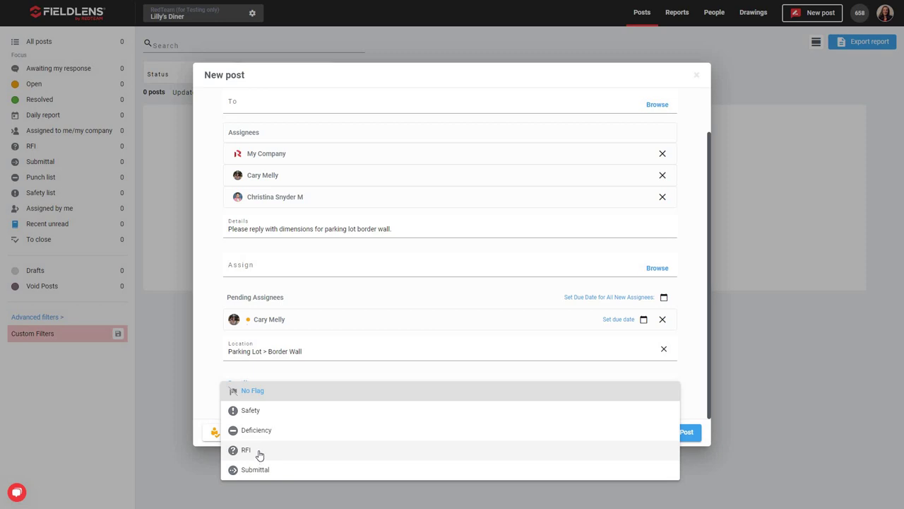
- Flag the post as RFI, reselecting RFI from the list to confirm
click(260, 455)
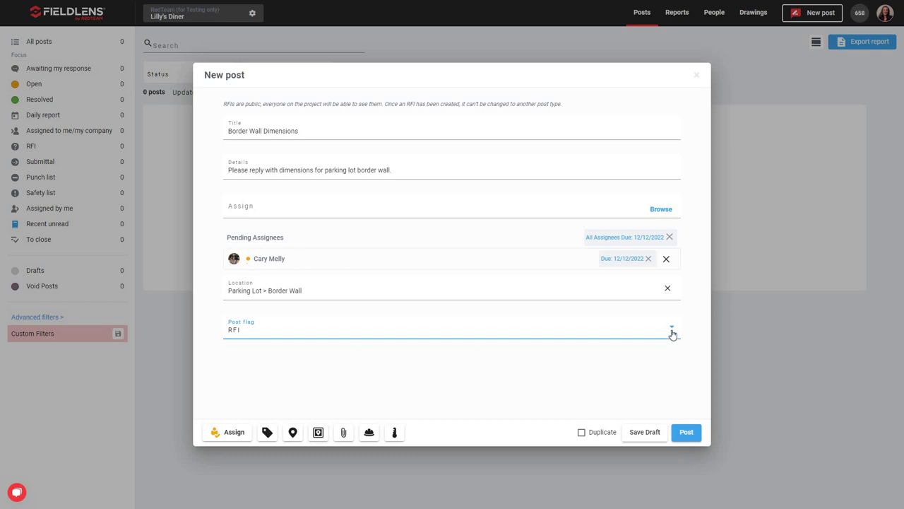
click(615, 334)
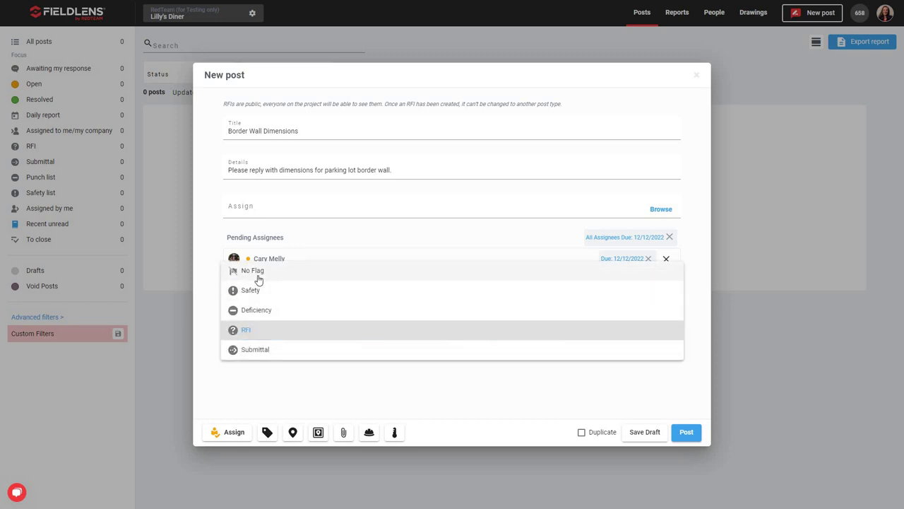
click(255, 334)
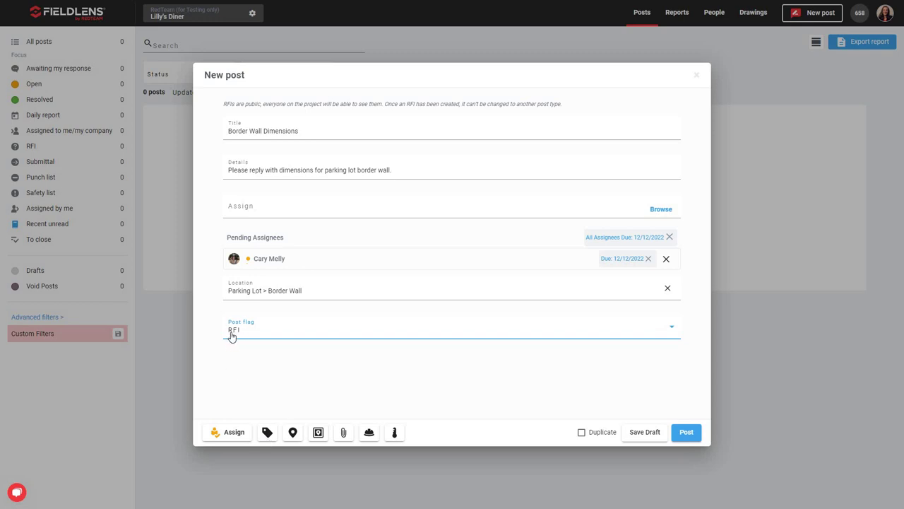
- Create a 'Masonry' category and attach it to the post
click(267, 432)
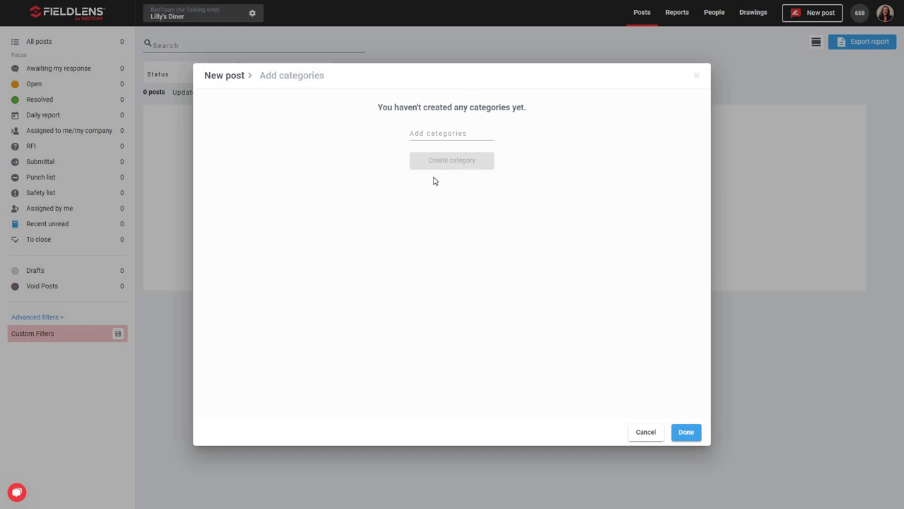
click(428, 133)
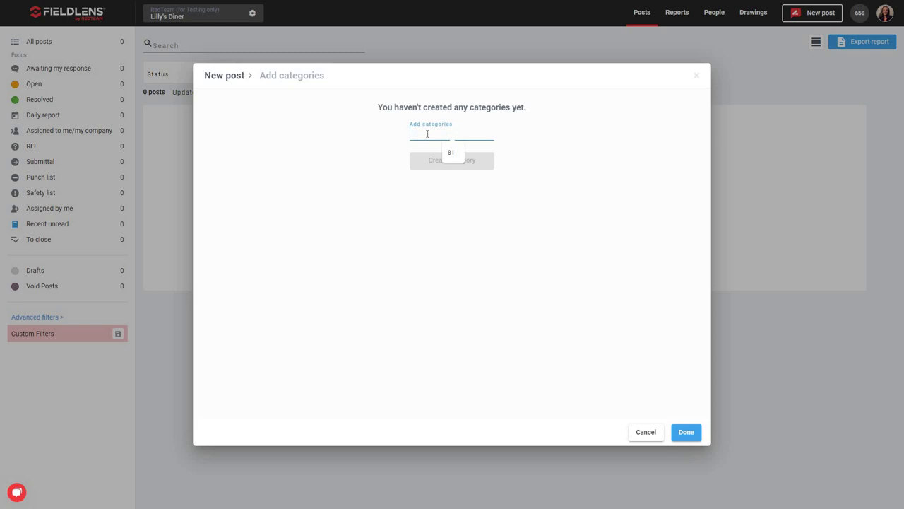
text(Masonry)
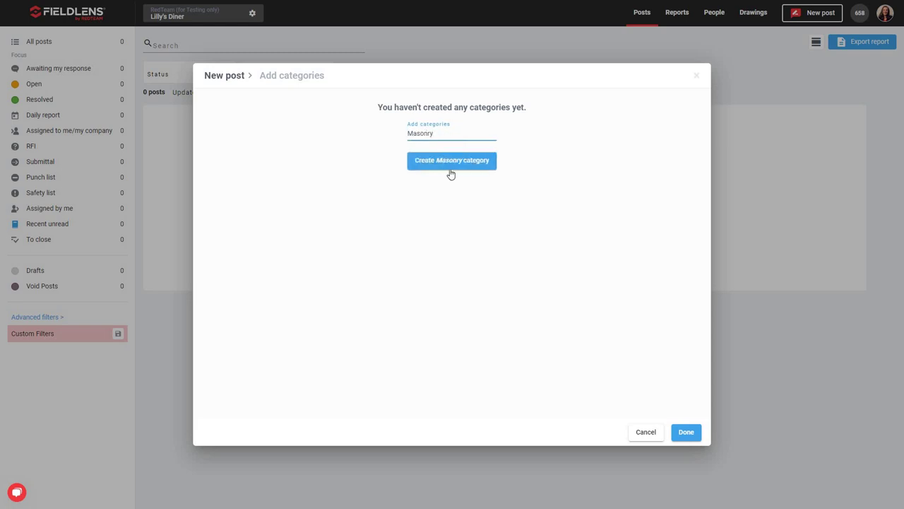
click(461, 168)
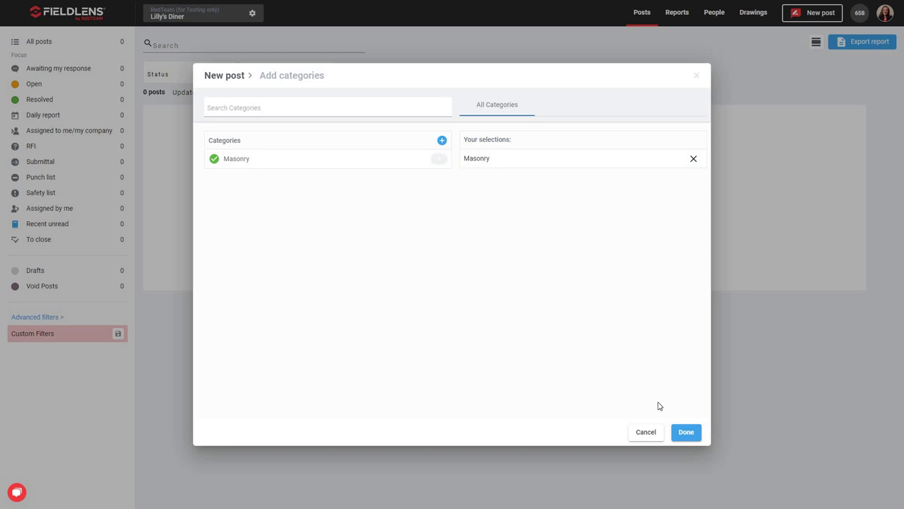
click(686, 431)
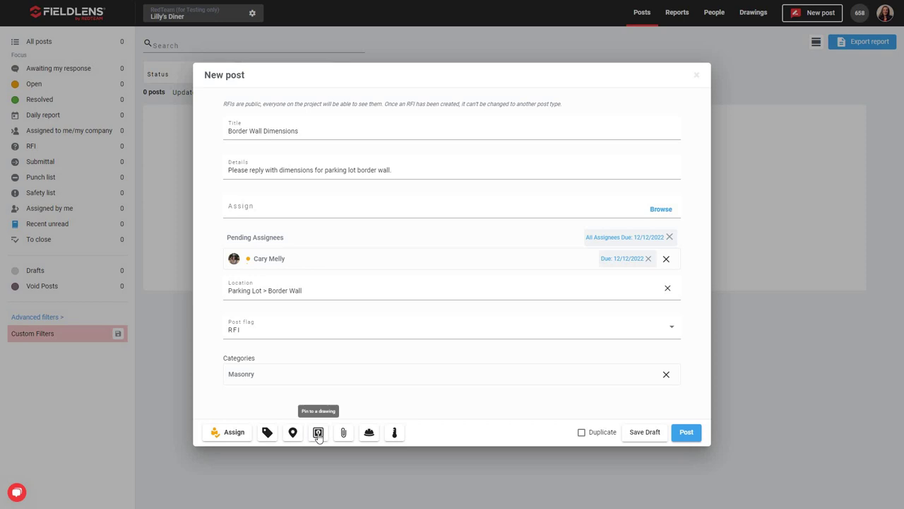
- Check the Pin to a drawing dialog's drawing list, which has no drawings yet
click(318, 433)
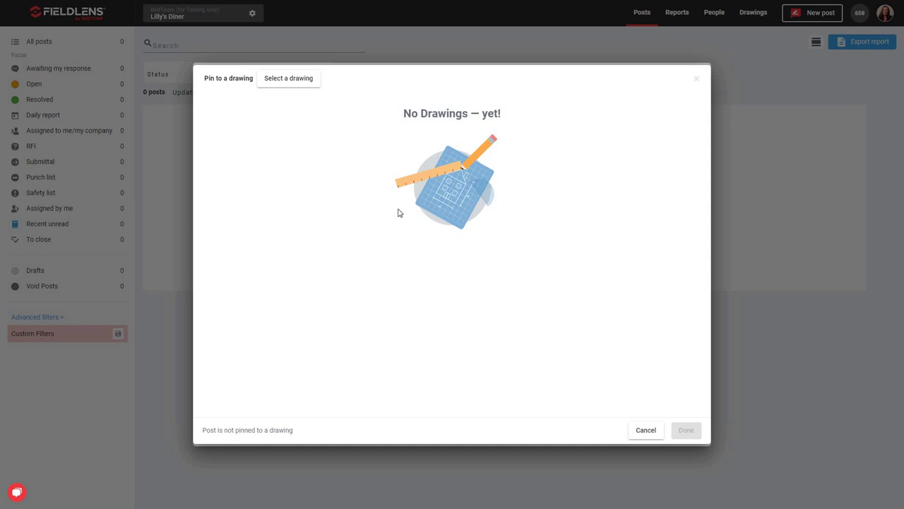
click(291, 81)
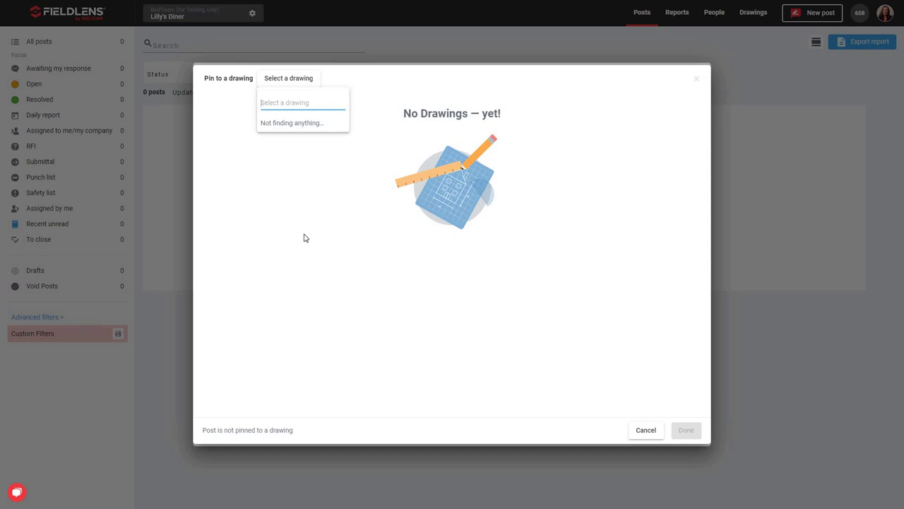
click(305, 238)
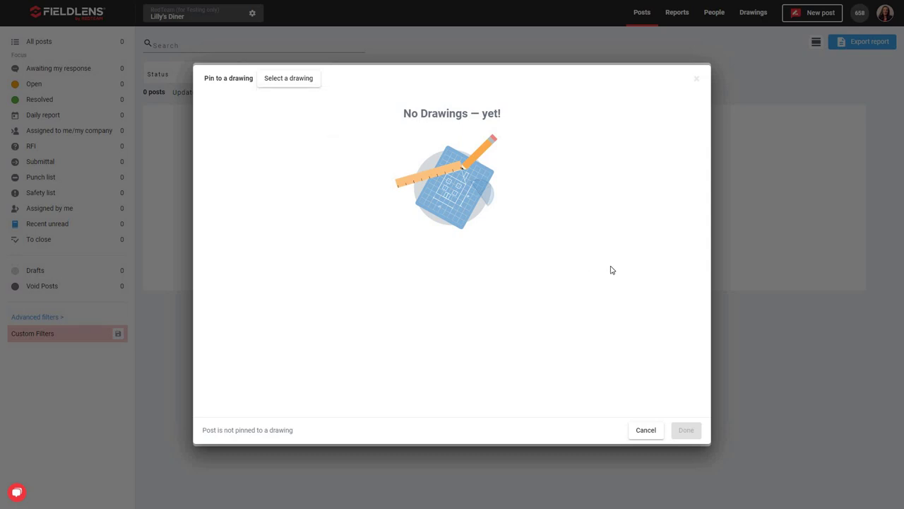
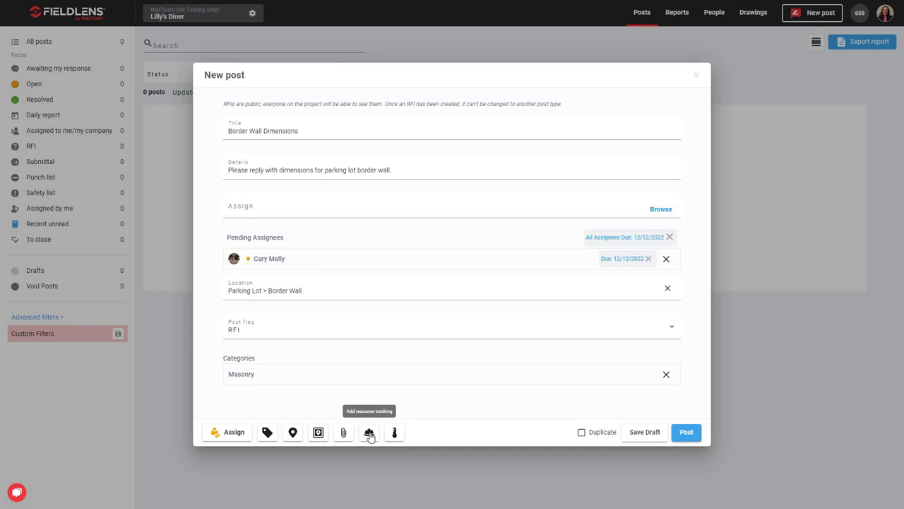
- Start resource tracking for 12/07/2022 and add a person as a tracked resource
click(369, 433)
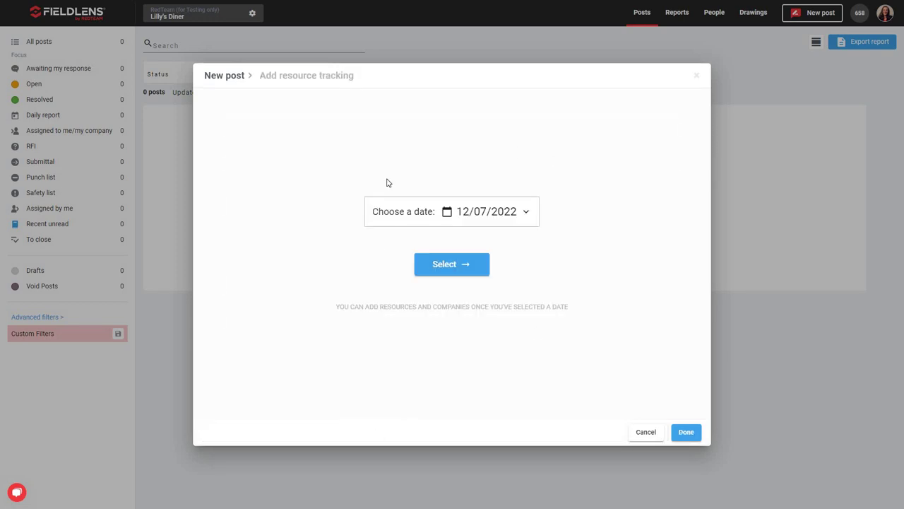
click(456, 274)
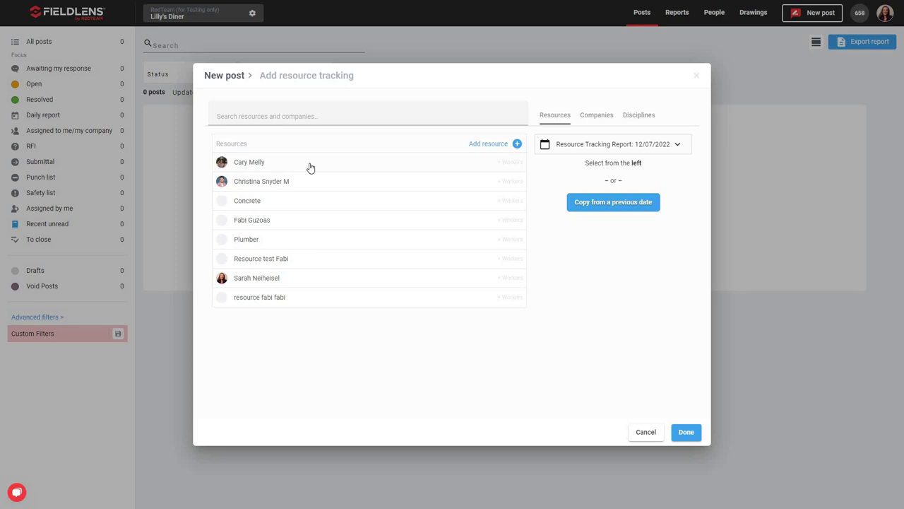
click(306, 168)
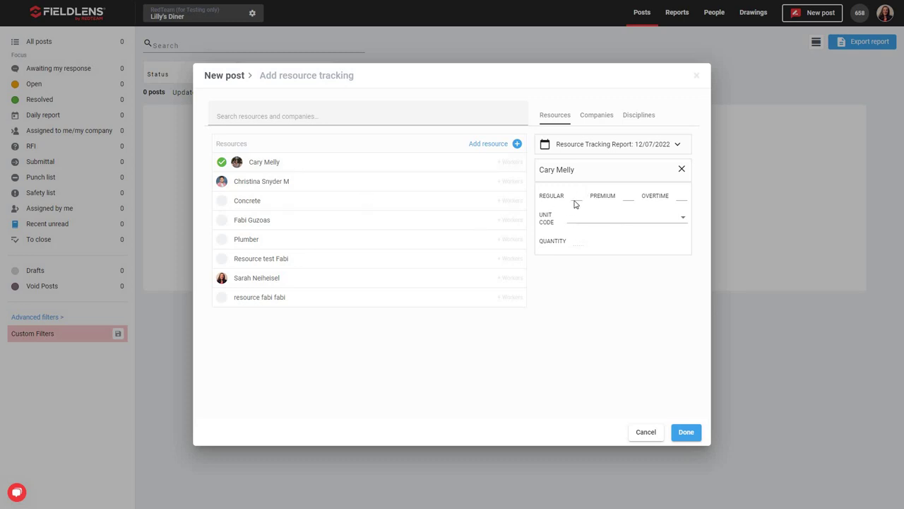
- Give the resource line unit code 16-100: Electrical and 3 regular hours
click(681, 221)
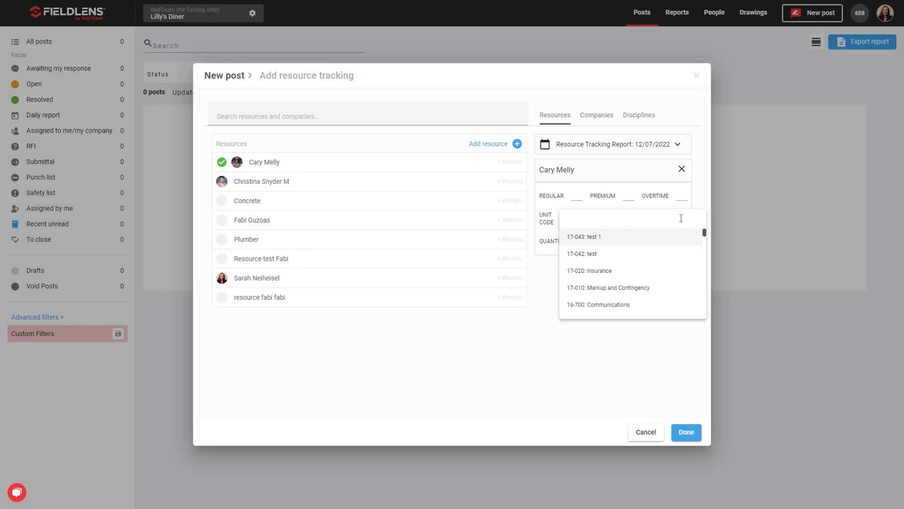
scroll(611, 306, down, 2)
click(612, 294)
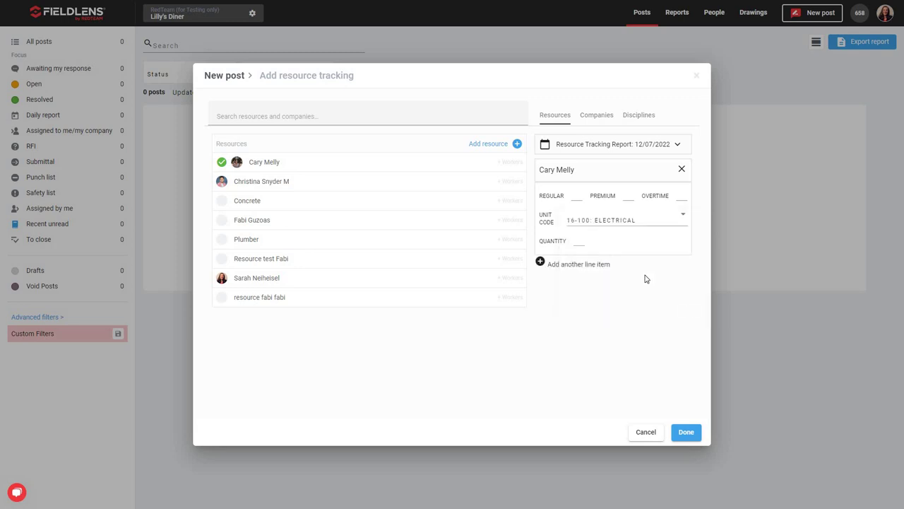
click(576, 198)
text(3)
click(577, 241)
key(Escape)
- Add a second line item, delete the first, then remove the resource from tracking
click(541, 264)
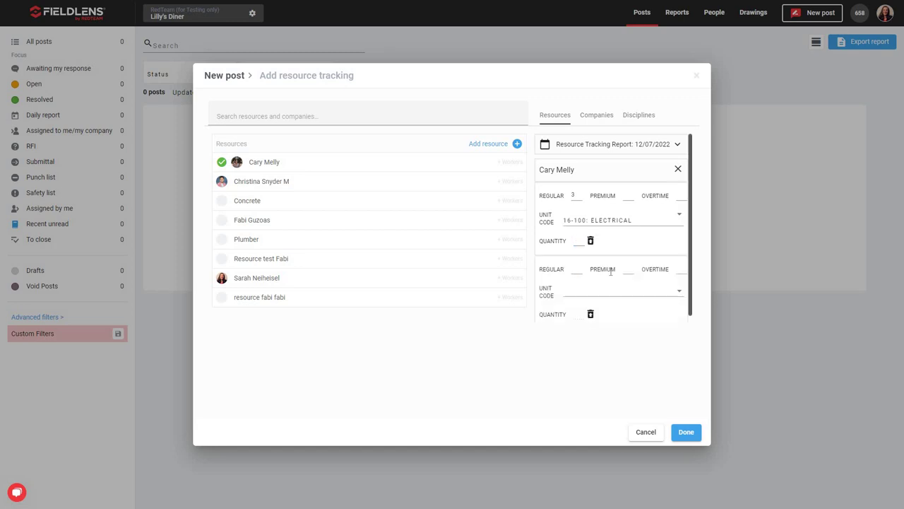
click(591, 236)
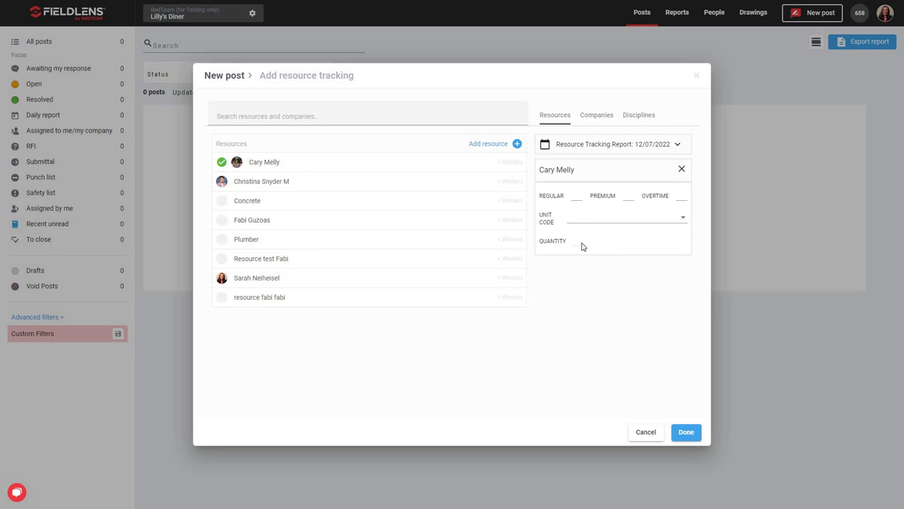
click(682, 170)
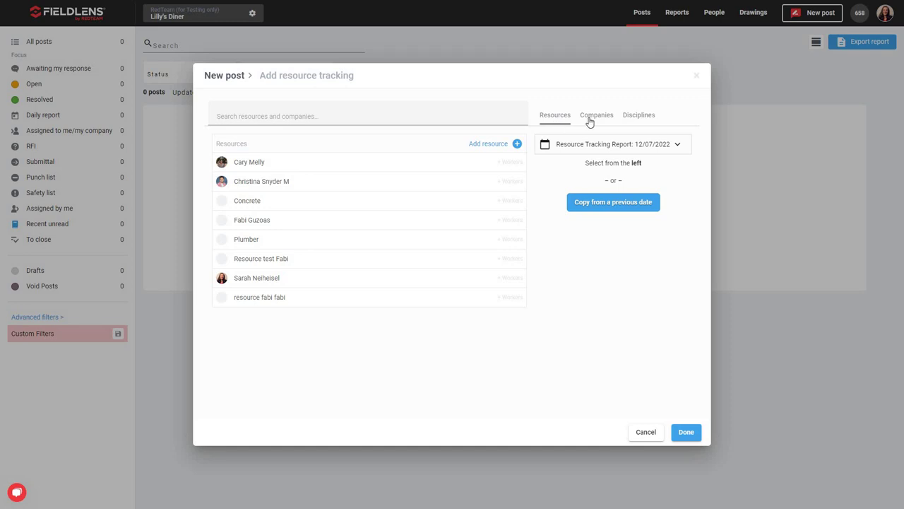
- Browse the Companies and Disciplines lists, including Subcontractor / Supplier, then cancel resource tracking
click(590, 120)
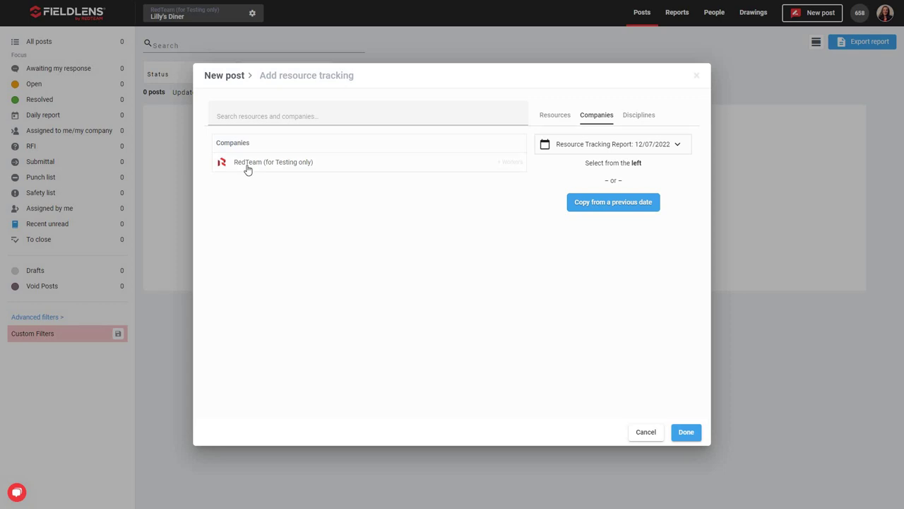
click(642, 121)
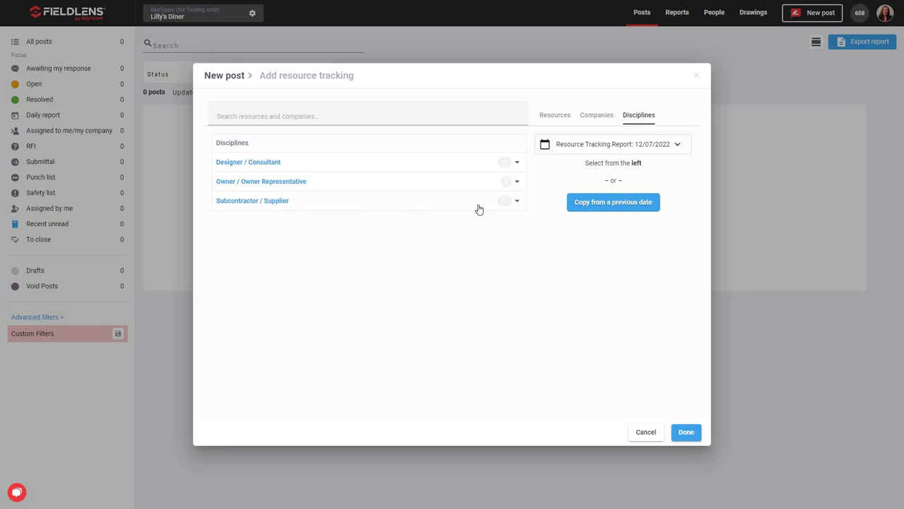
click(517, 201)
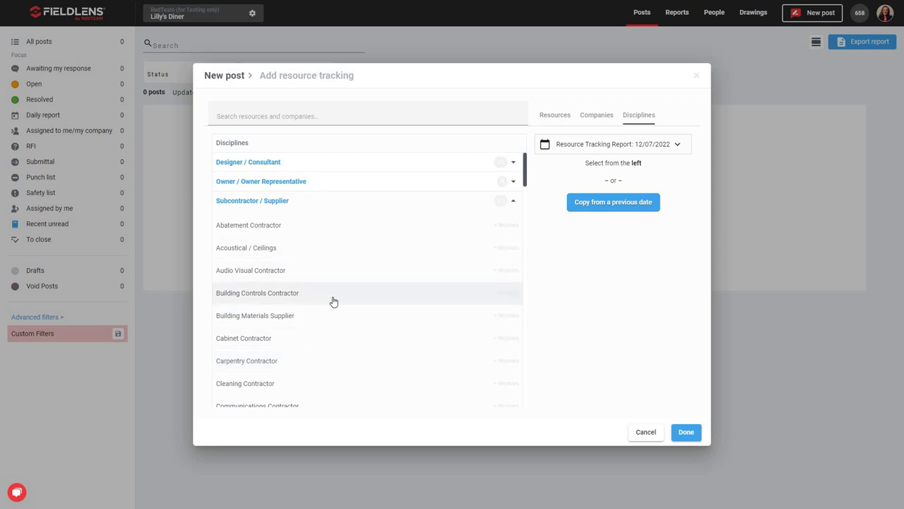
click(514, 204)
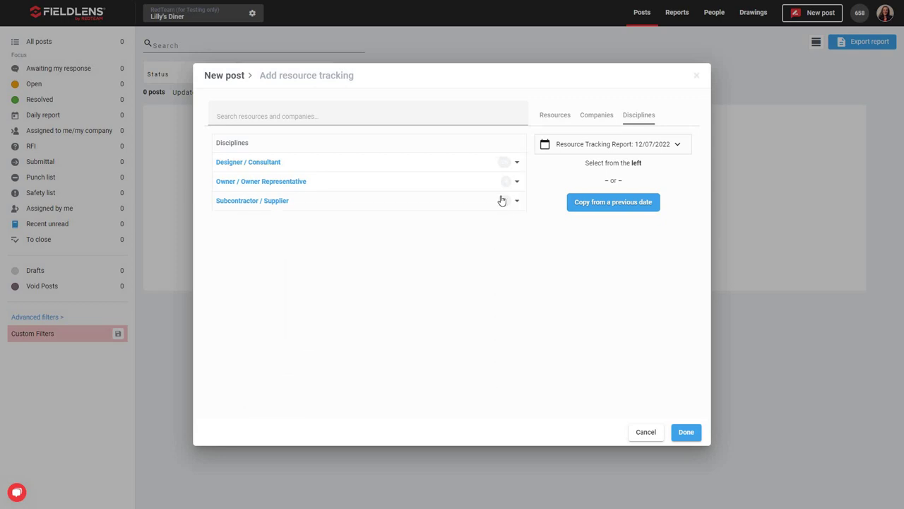
click(646, 433)
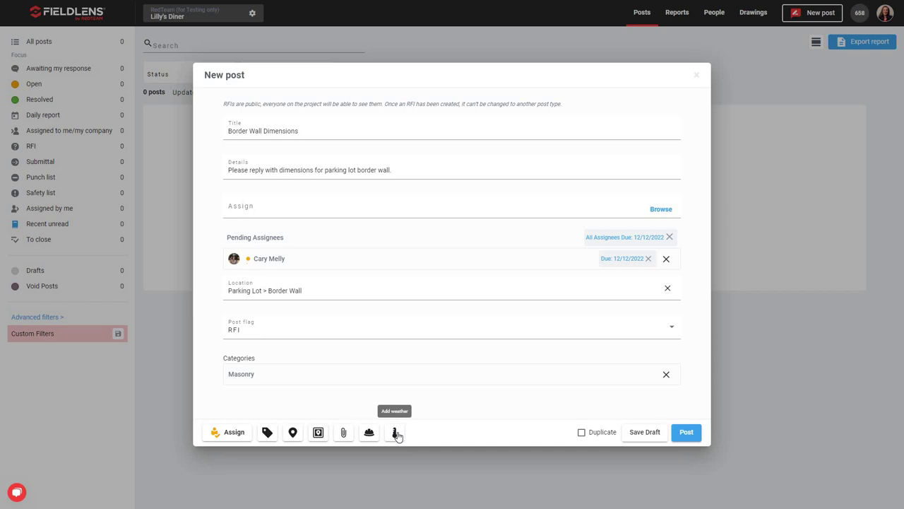
click(397, 433)
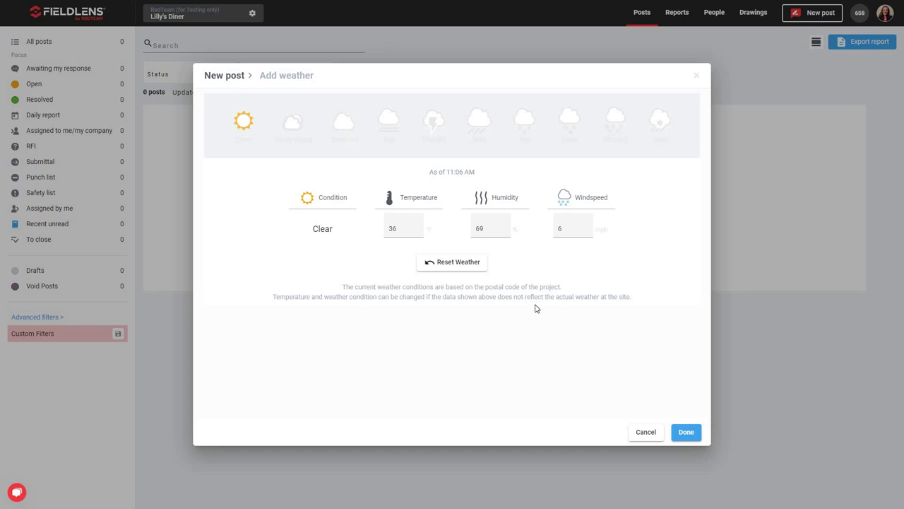
click(403, 228)
double_click(394, 228)
click(651, 438)
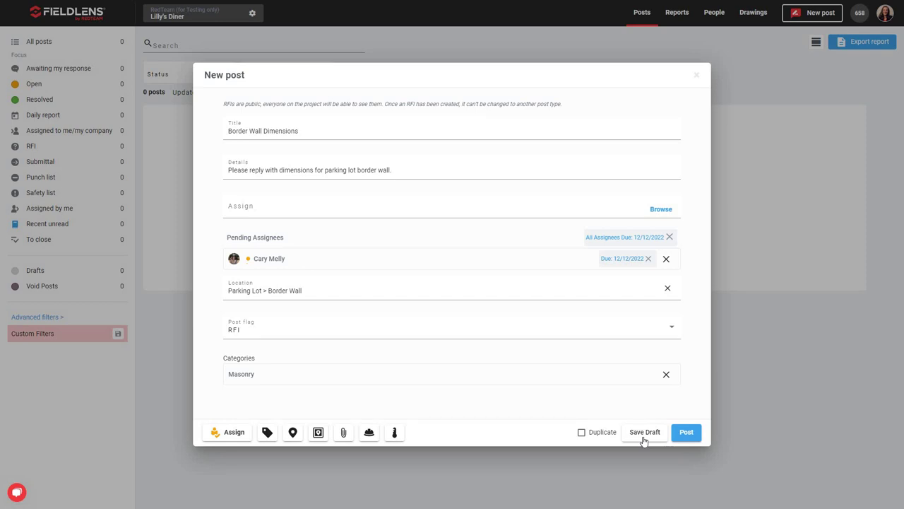
- Post the Border Wall Dimensions RFI with the Duplicate option left unchecked
click(684, 436)
click(580, 433)
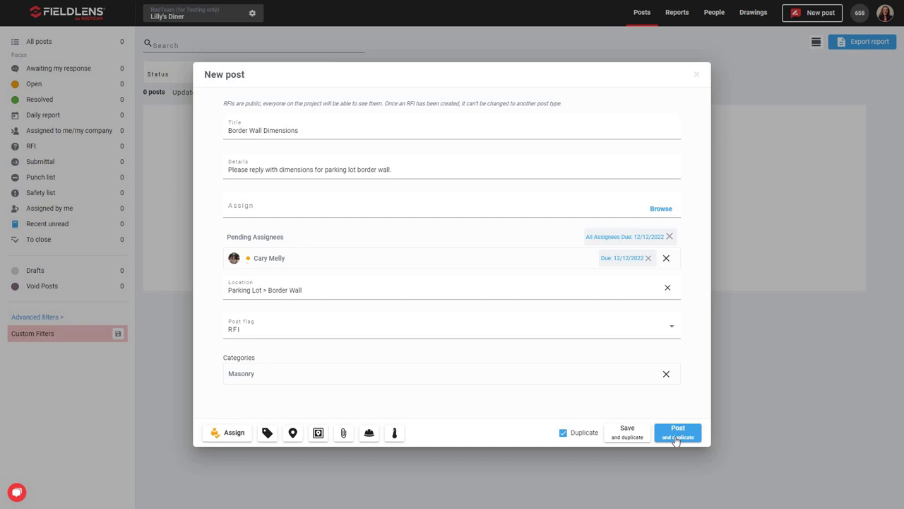
click(563, 432)
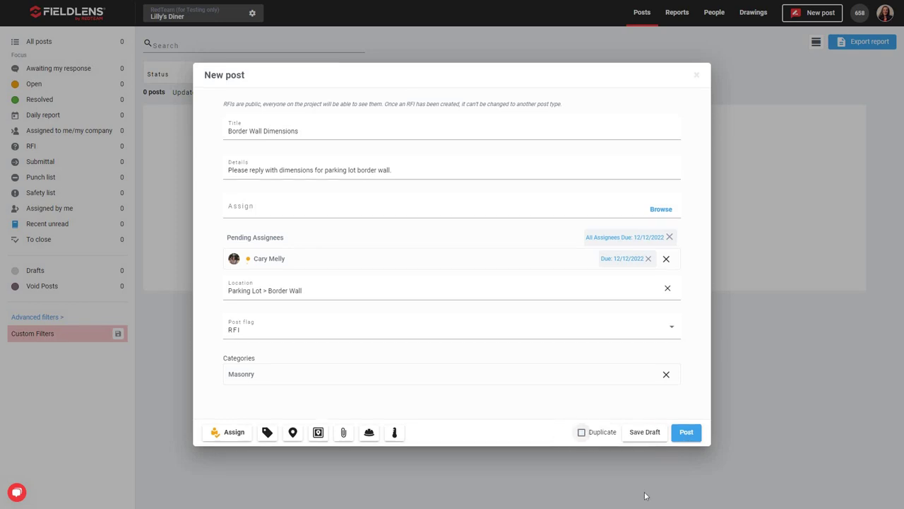
click(685, 433)
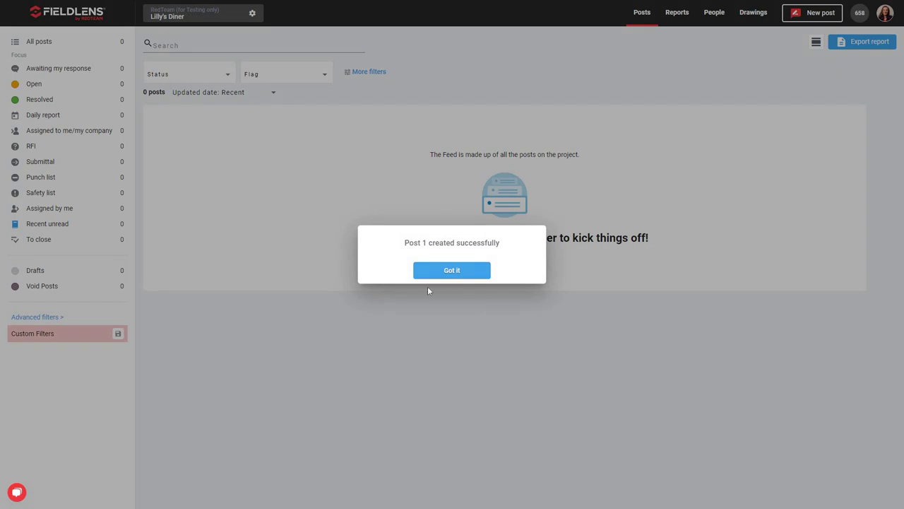
- Dismiss the success message and close the Border Wall Dimensions post's options menu unused
click(450, 272)
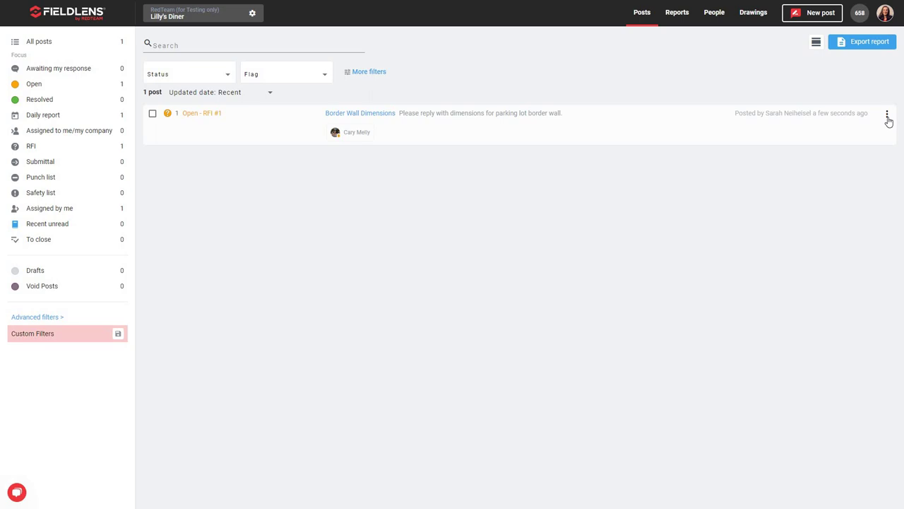
click(887, 115)
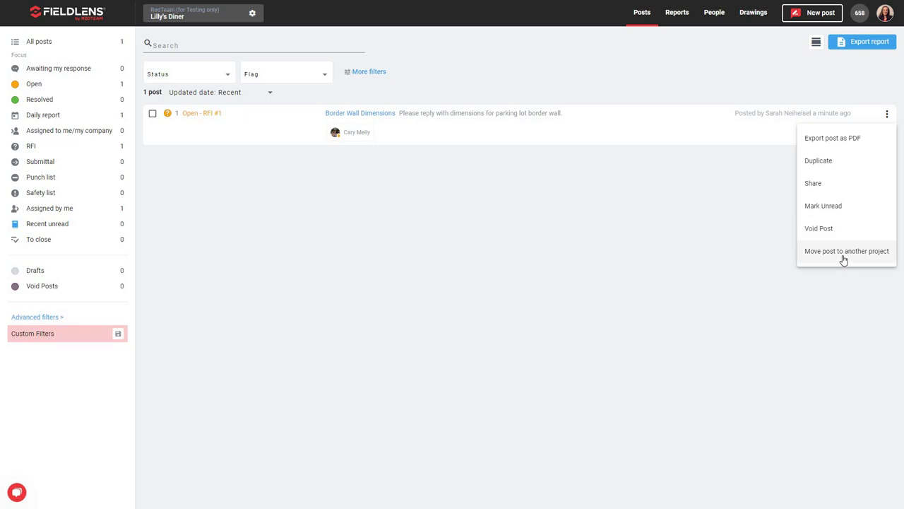
click(743, 198)
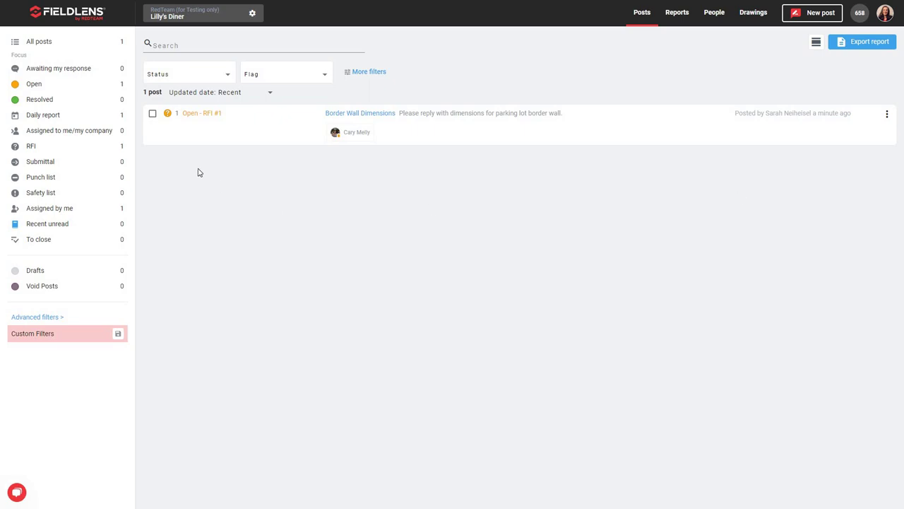
click(209, 118)
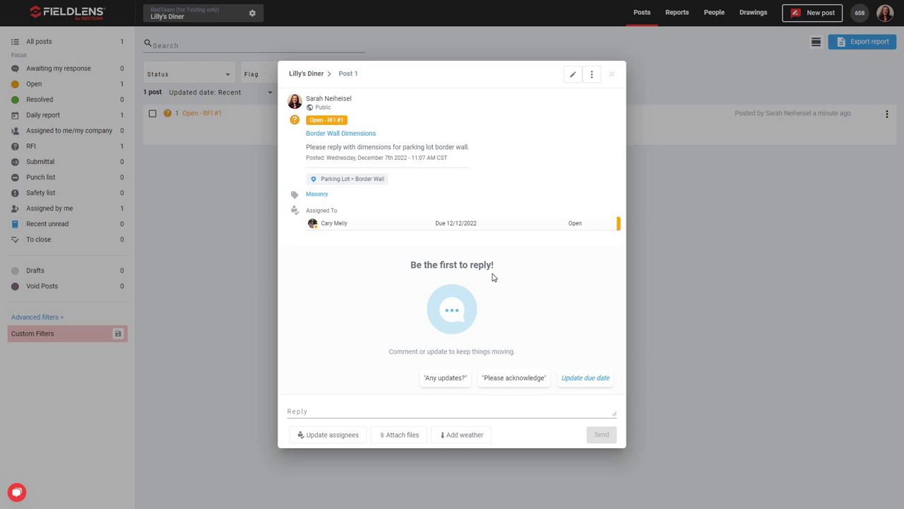
click(335, 226)
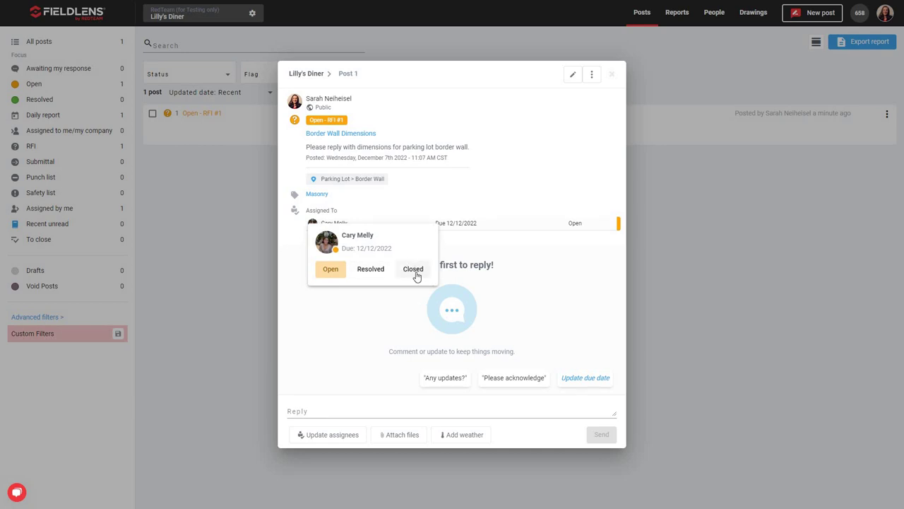
click(407, 304)
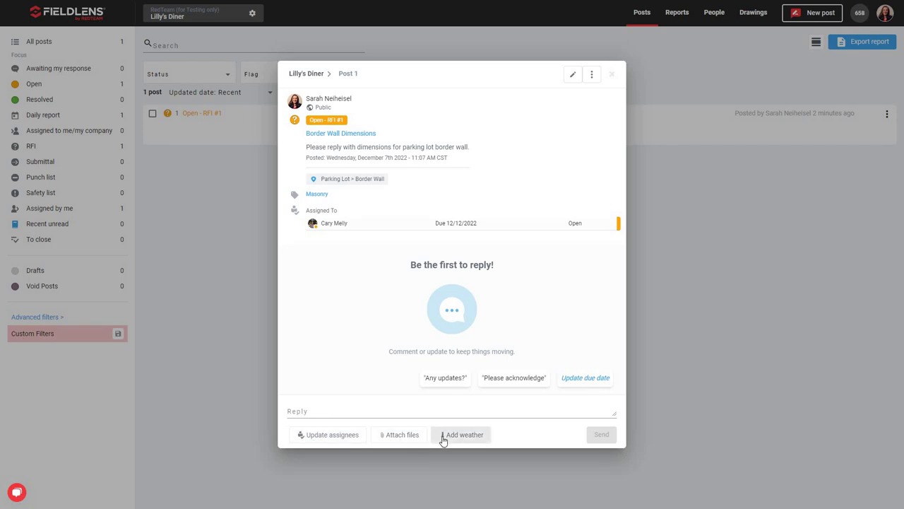
click(574, 76)
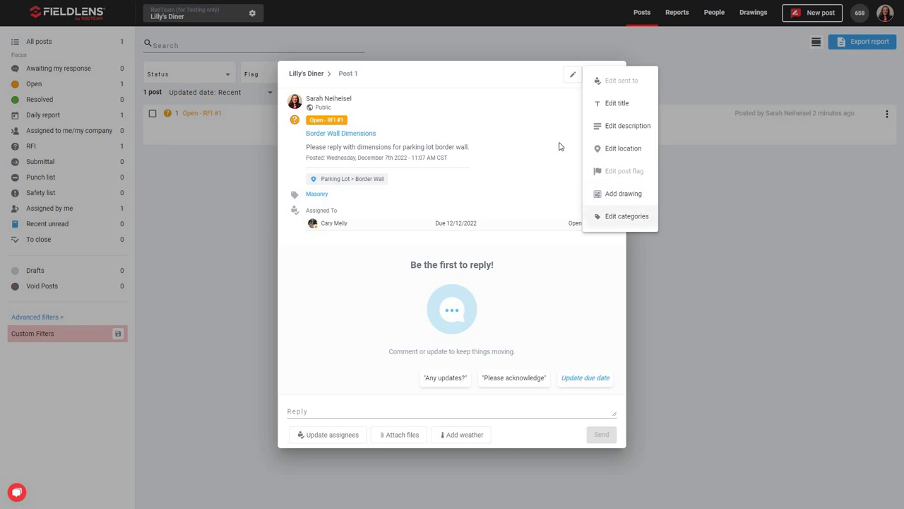
click(592, 77)
click(593, 77)
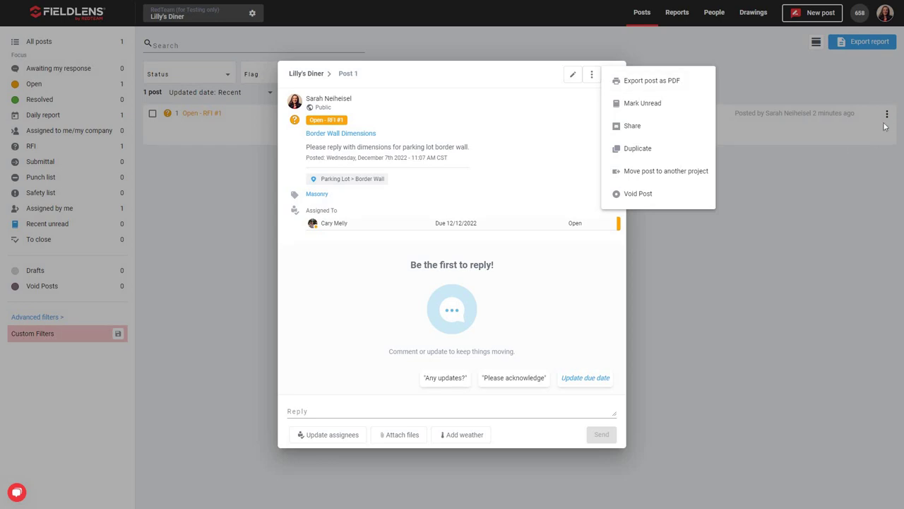
click(588, 97)
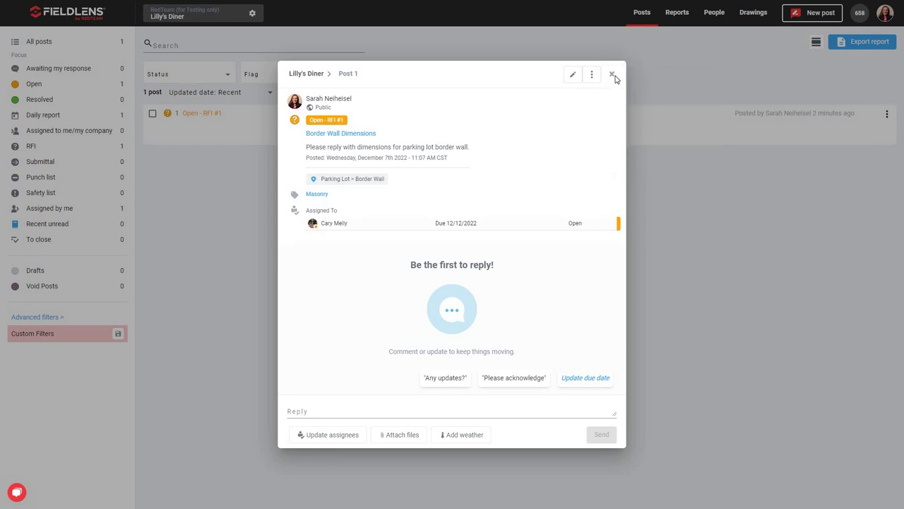
click(613, 74)
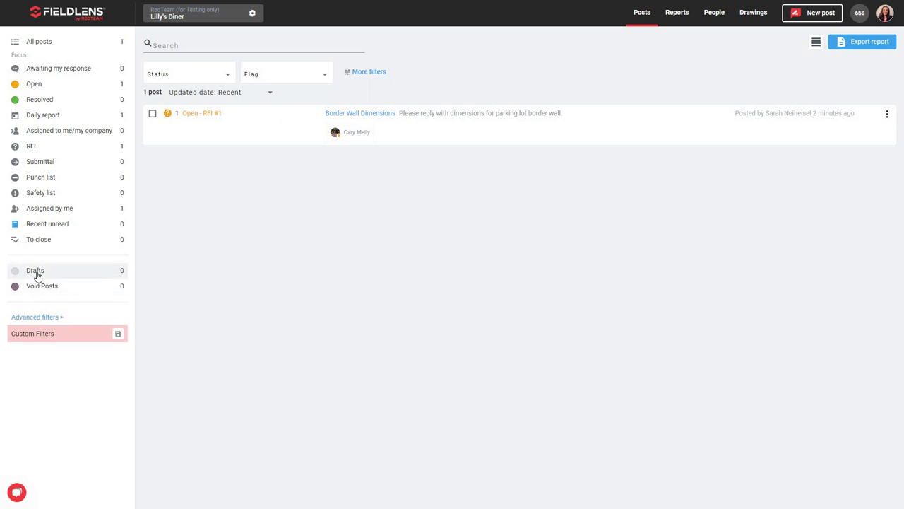
click(61, 318)
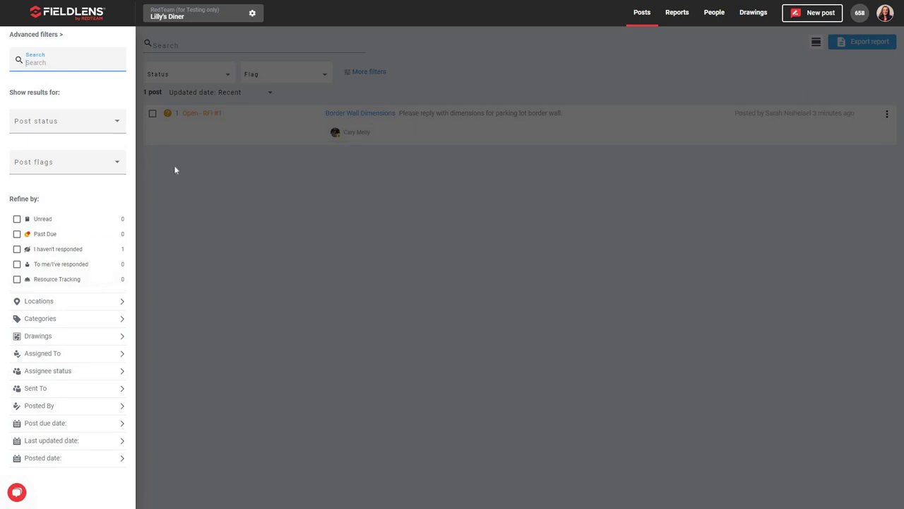
click(185, 225)
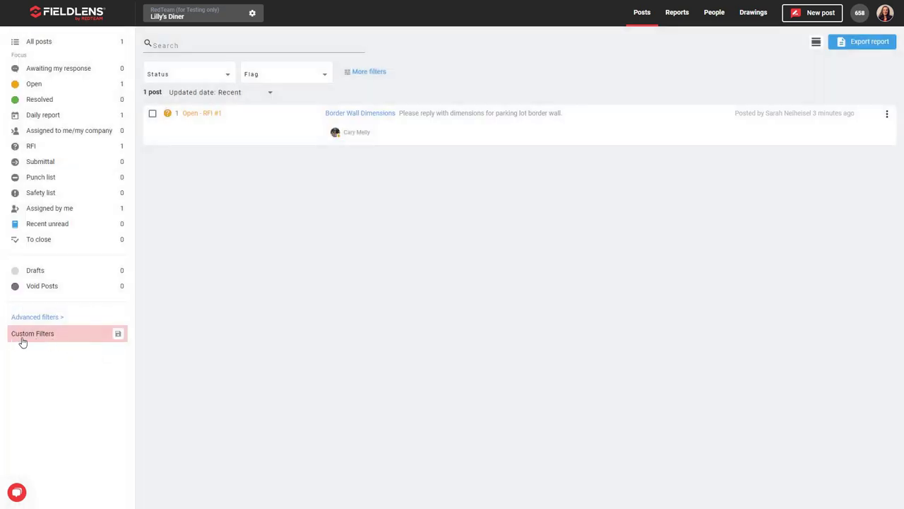